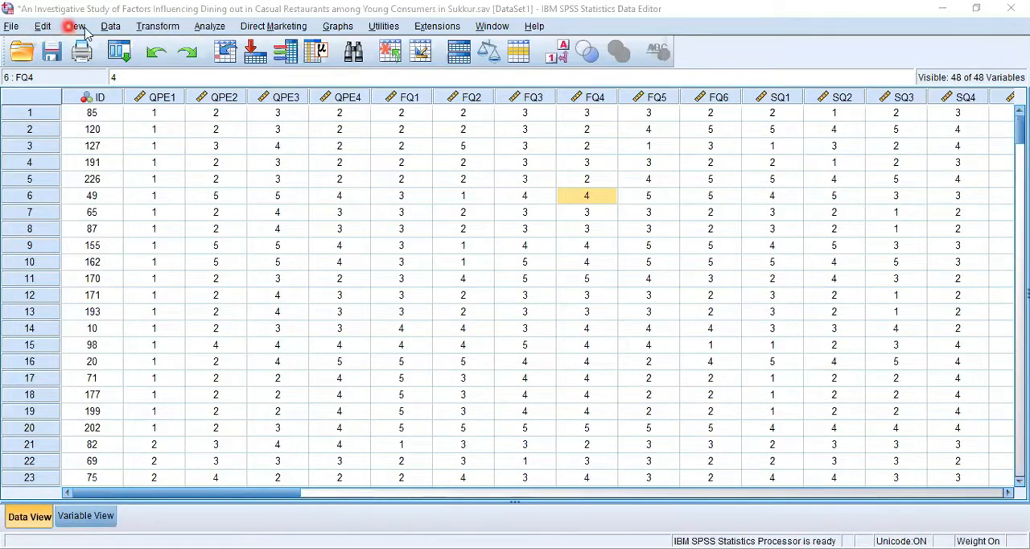
- Look over the Compute Variable dialog and close it without computing anything
left_click(155, 34)
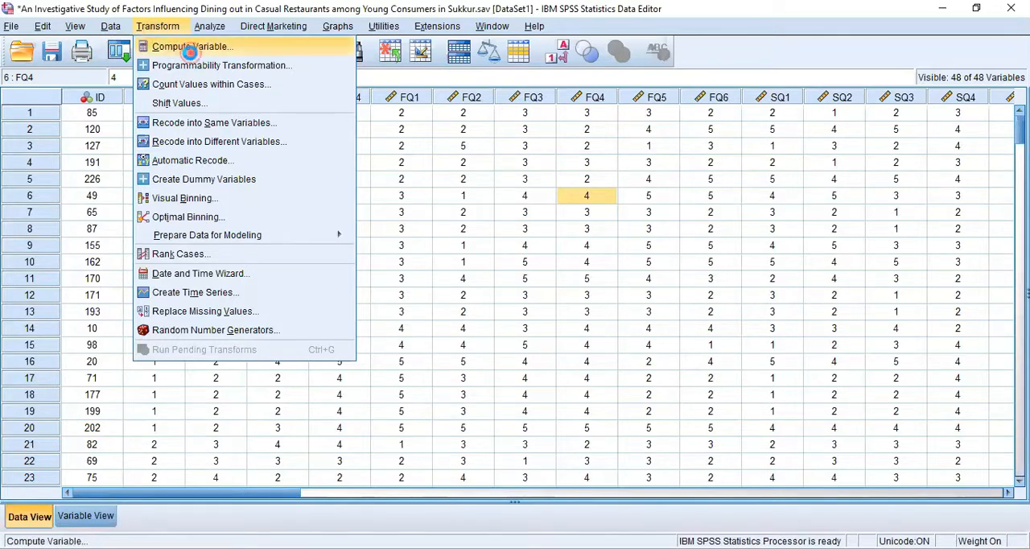
left_click(187, 48)
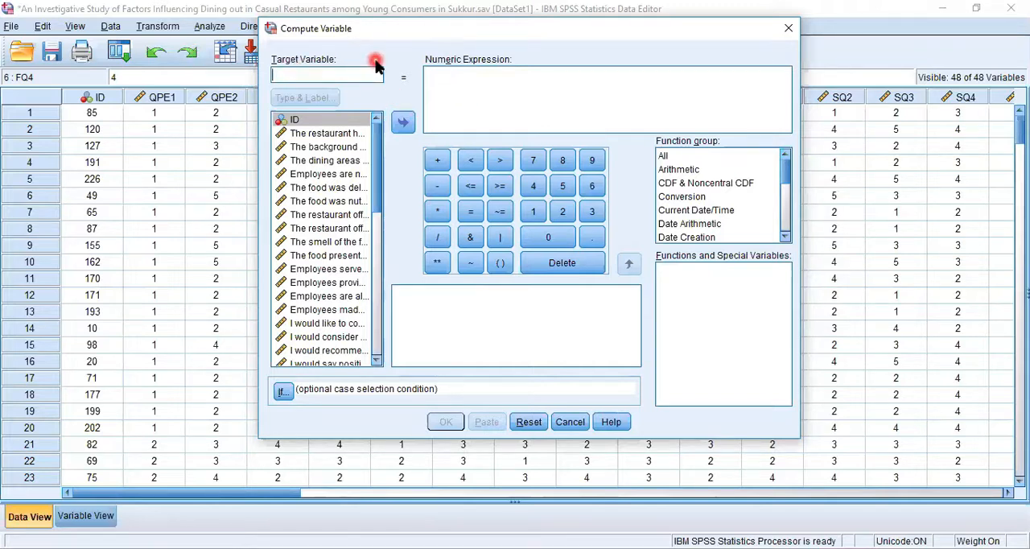
left_click(789, 29)
- Highlight the QPE1 and QPE4 columns in turn, and view the Compute Variable dialog again without computing anything
left_click(160, 97)
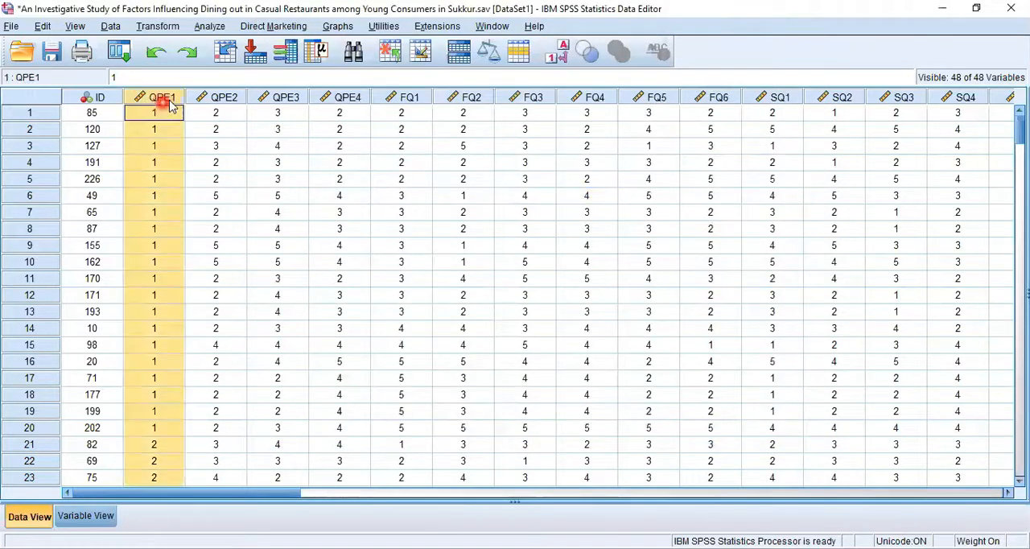
left_click(346, 97)
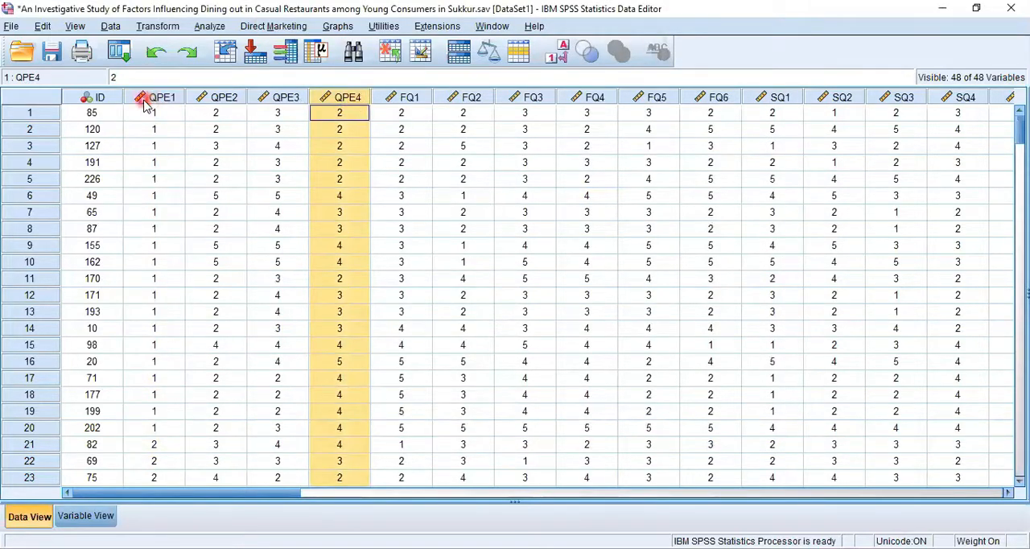
left_click(158, 26)
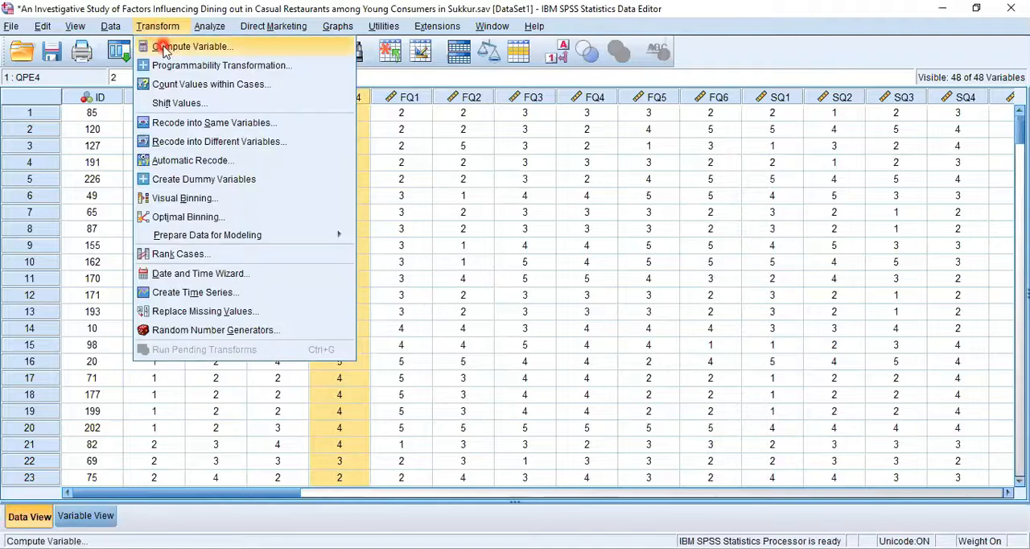
left_click(162, 46)
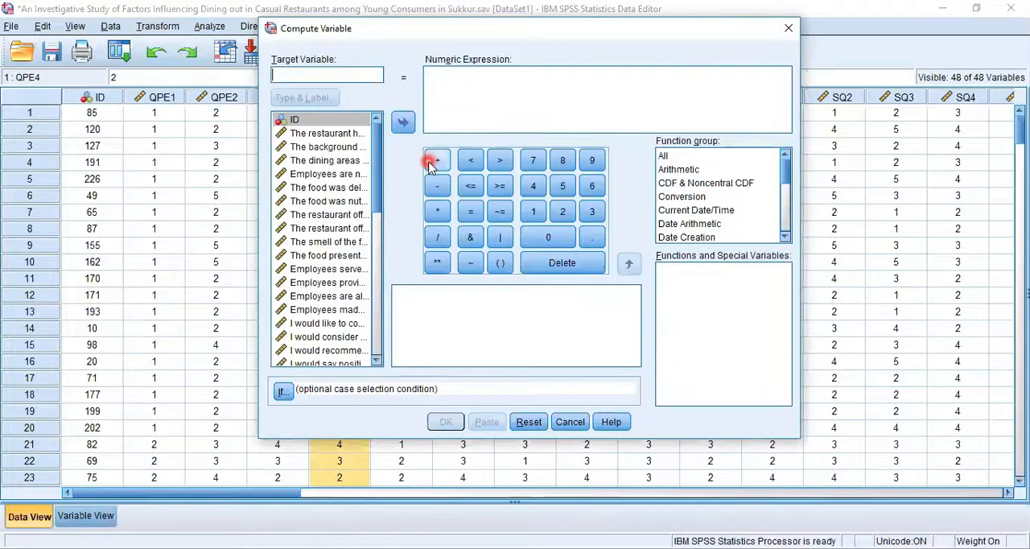
left_click(578, 427)
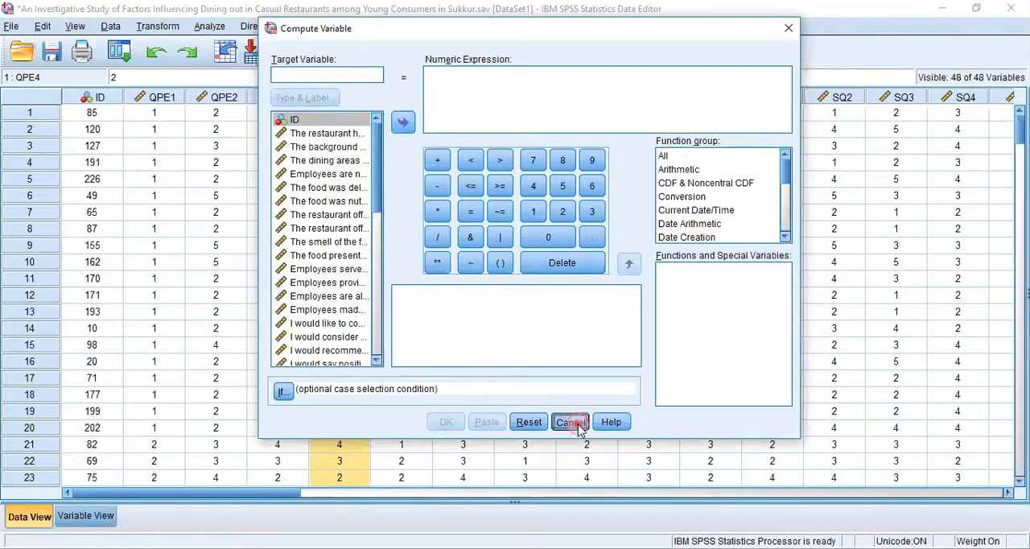
- Check the variable definitions at the end of the list and return to the case data
left_click(96, 524)
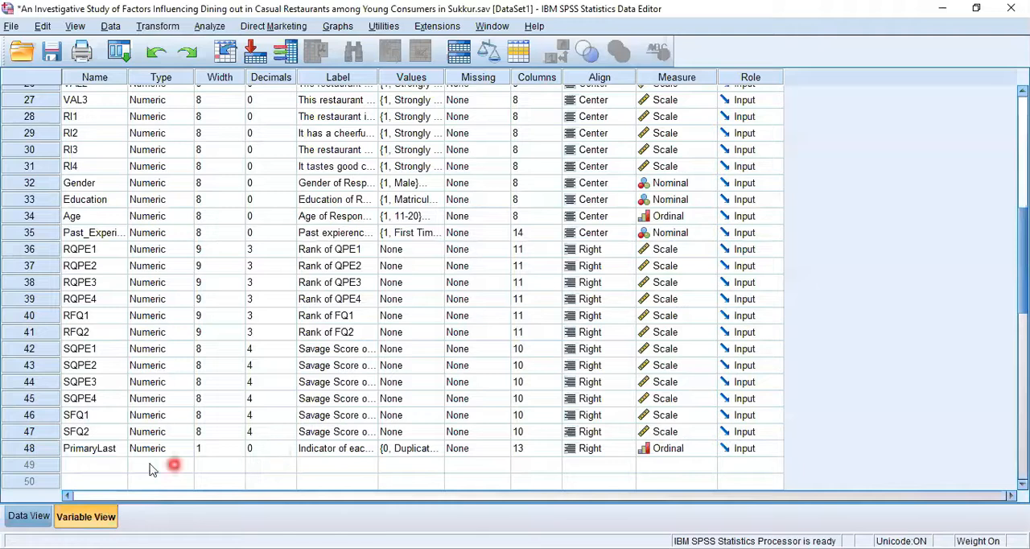
left_click(29, 518)
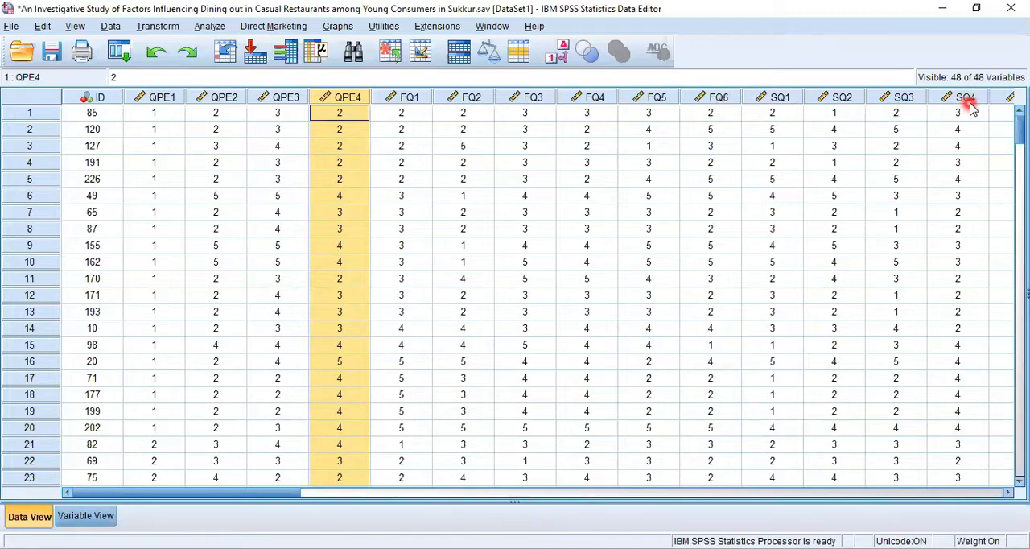
mouse_move(972, 108)
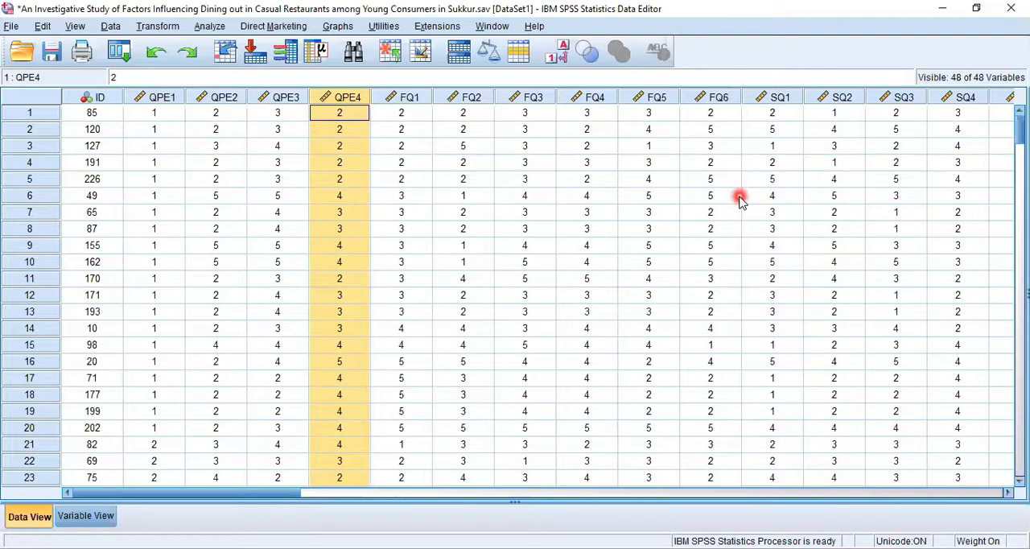
- Browse the Compute Variable function groups, including the functions under Arithmetic and Date Arithmetic, and close the dialog without computing
left_click(157, 26)
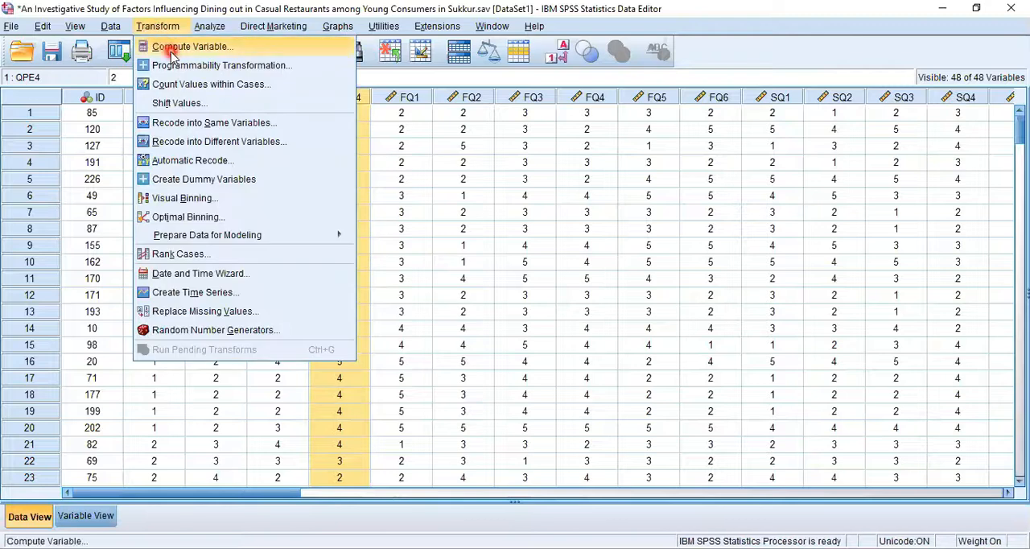
left_click(176, 46)
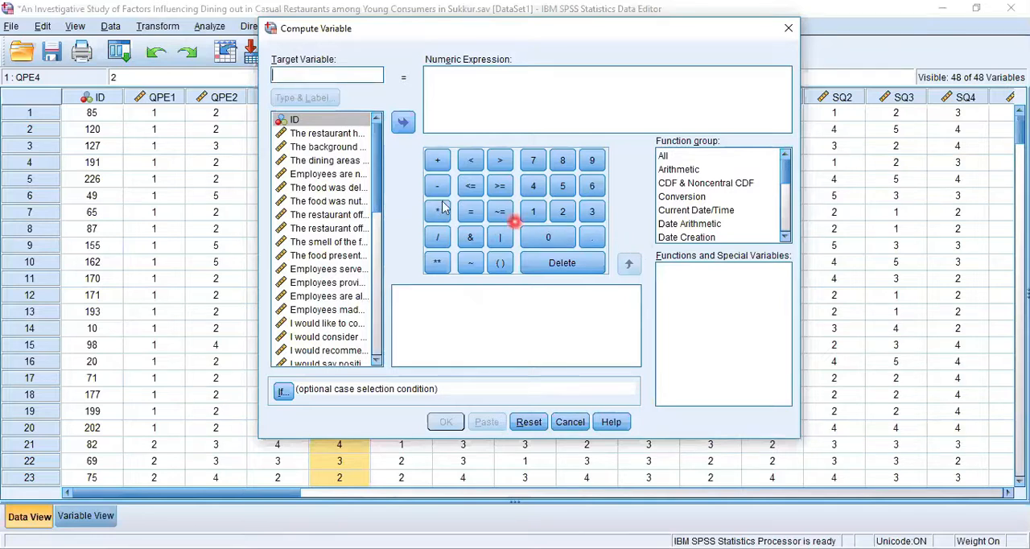
left_click(314, 76)
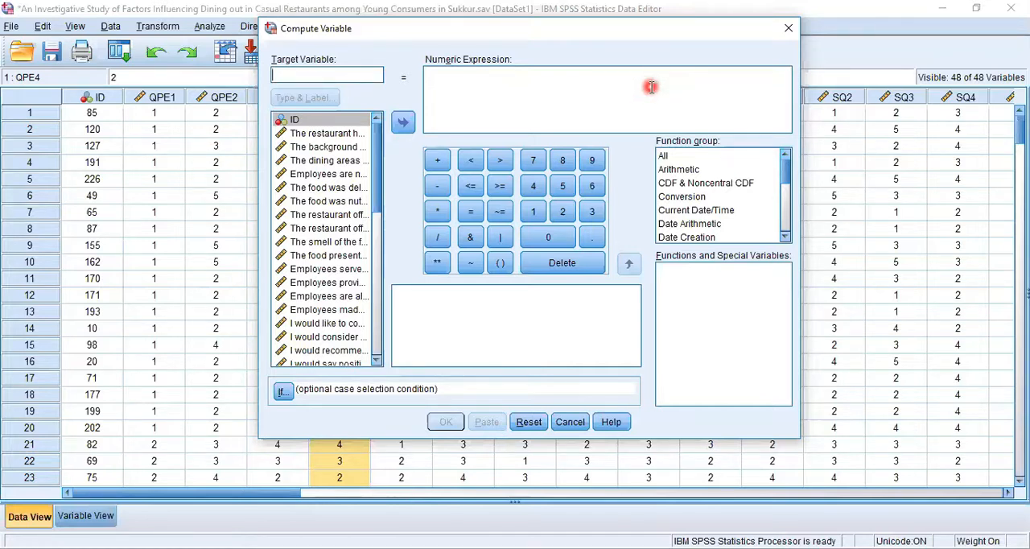
left_click_drag(788, 167, 689, 173)
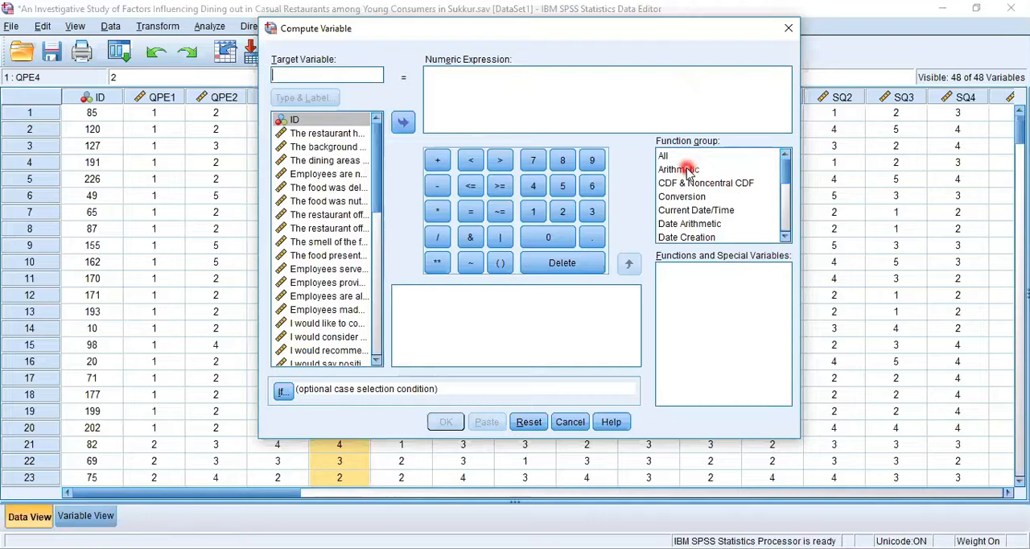
left_click(676, 169)
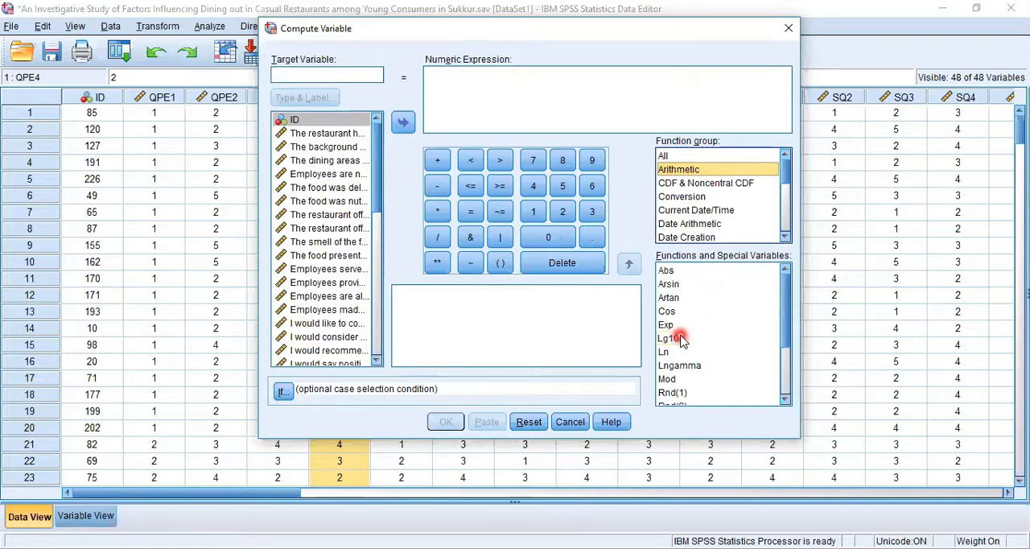
left_click_drag(778, 165, 714, 184)
left_click(708, 186)
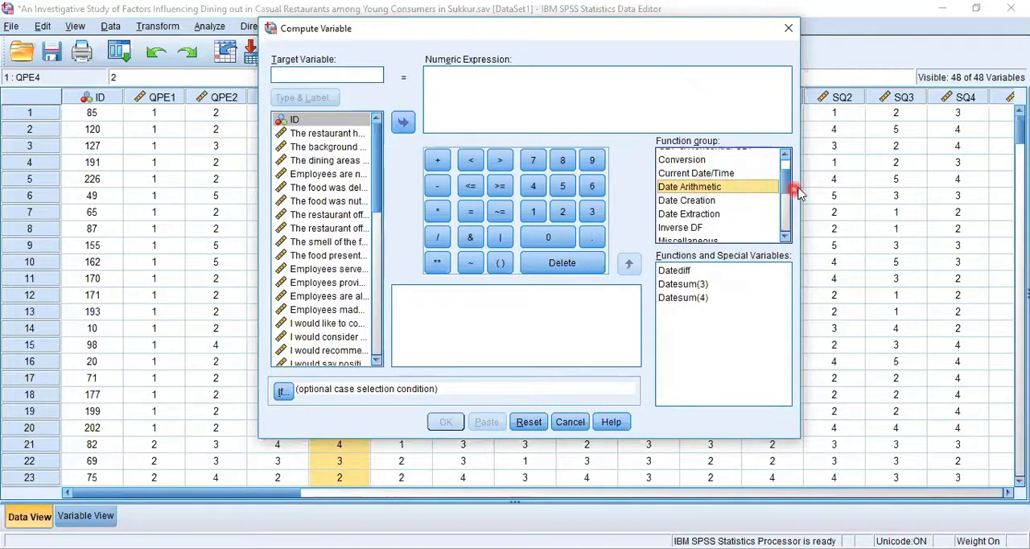
left_click_drag(784, 166, 783, 203)
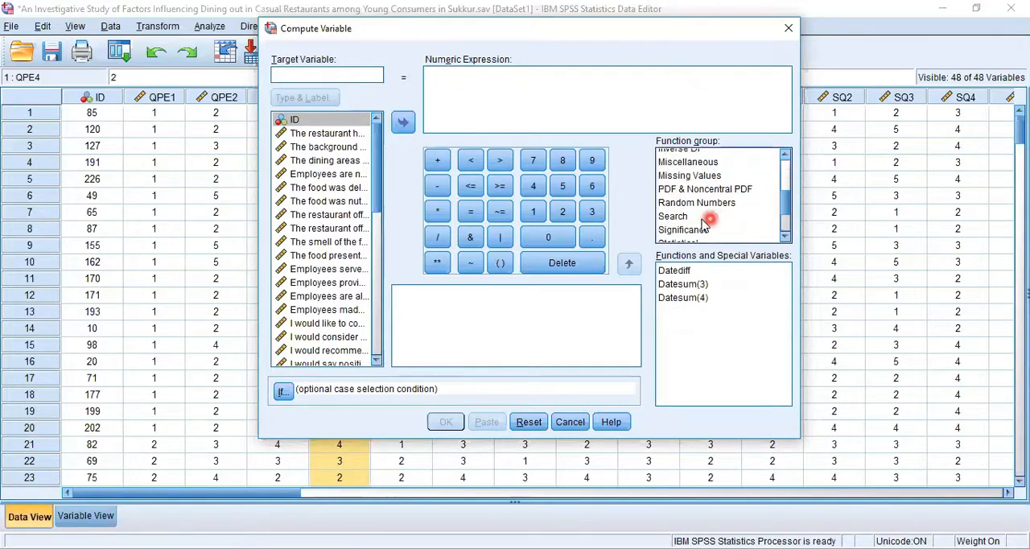
left_click_drag(789, 208, 786, 224)
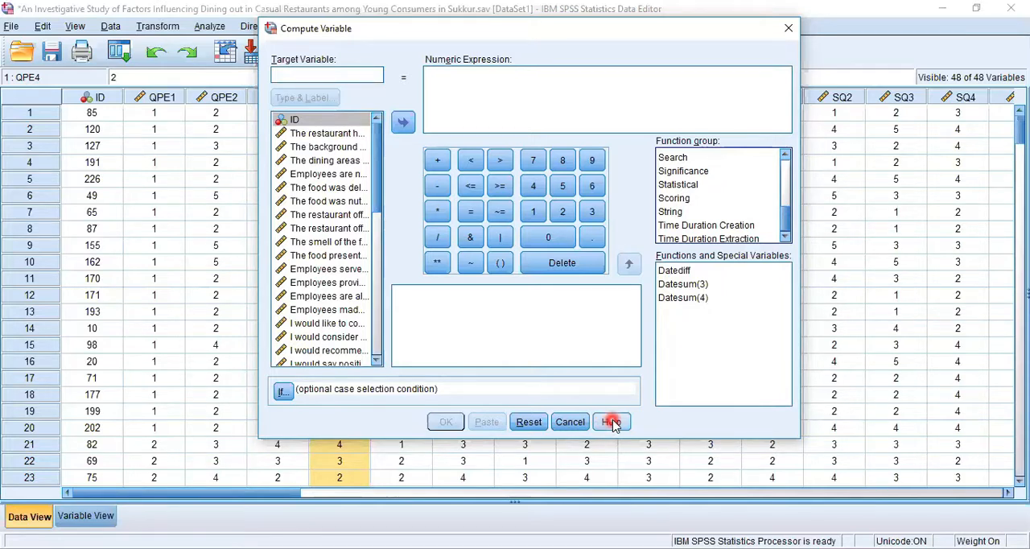
left_click(572, 423)
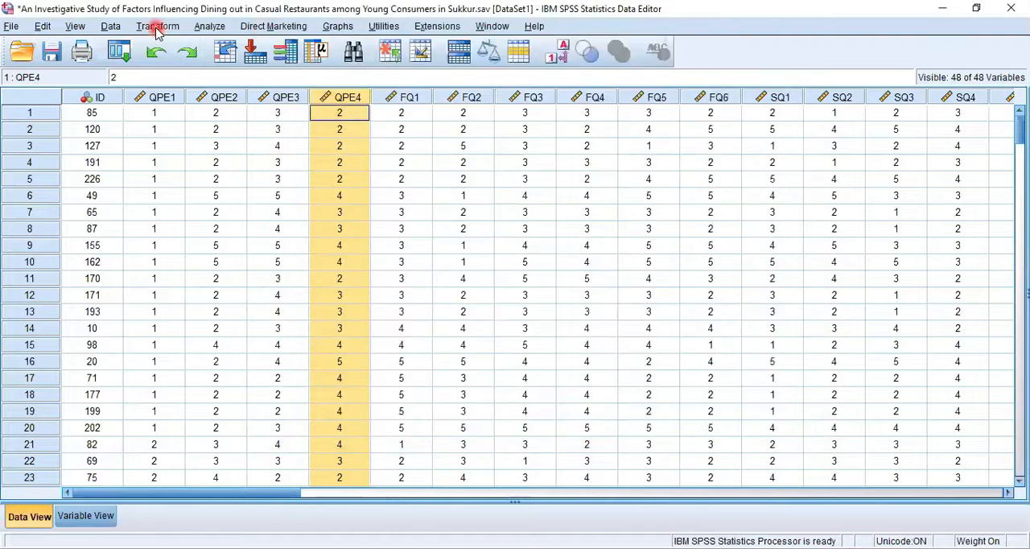
- Examine the Recode into Same Variables and Recode into Different Variables dialogs, closing each without recoding
left_click(155, 27)
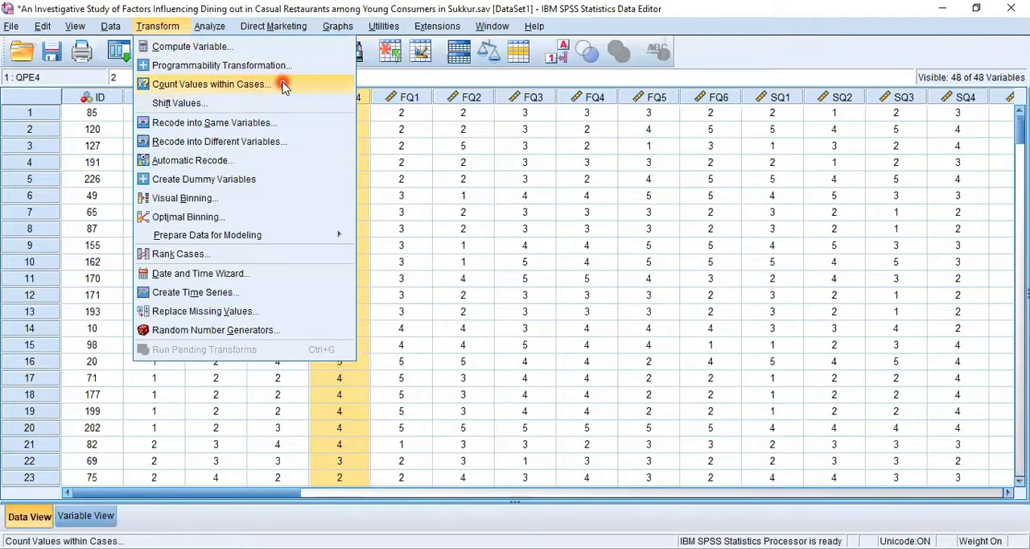
left_click(262, 122)
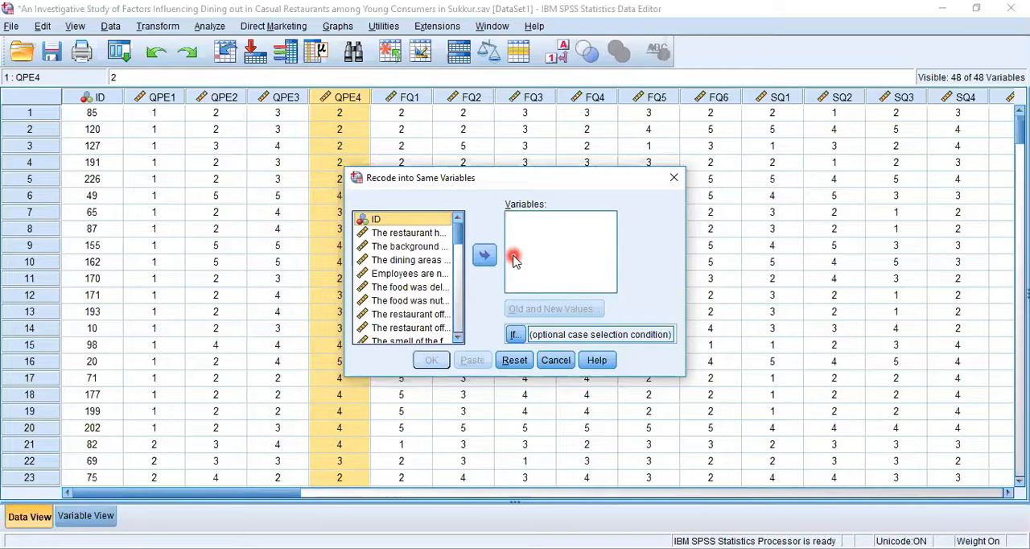
left_click(555, 362)
left_click(161, 26)
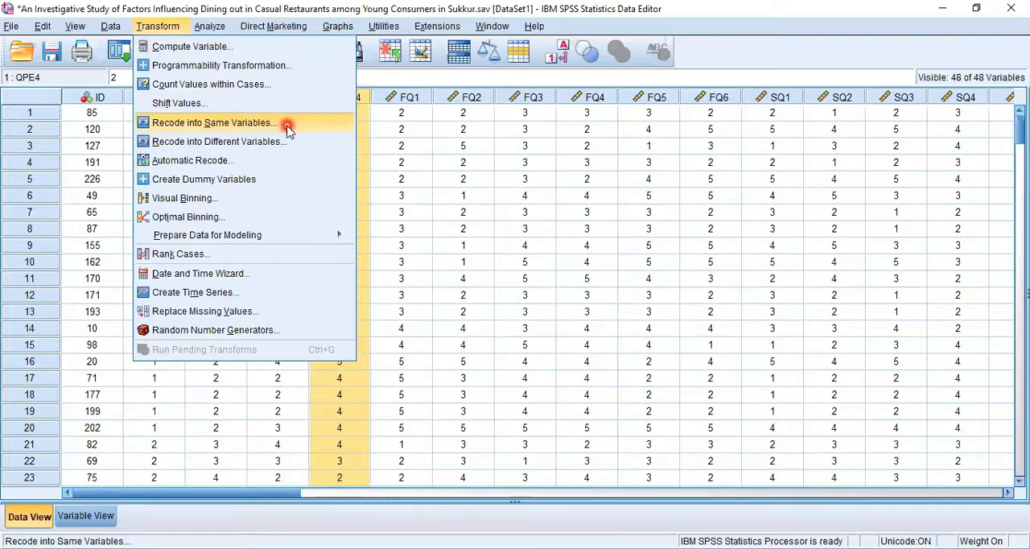
left_click(265, 143)
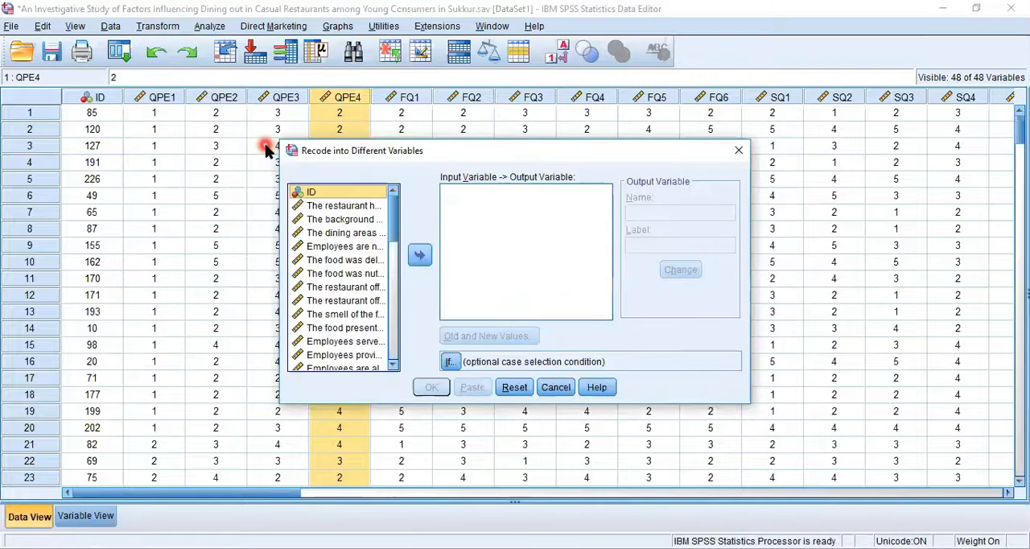
left_click(555, 388)
- View the Date and Time Wizard and close it without making changes
left_click(157, 25)
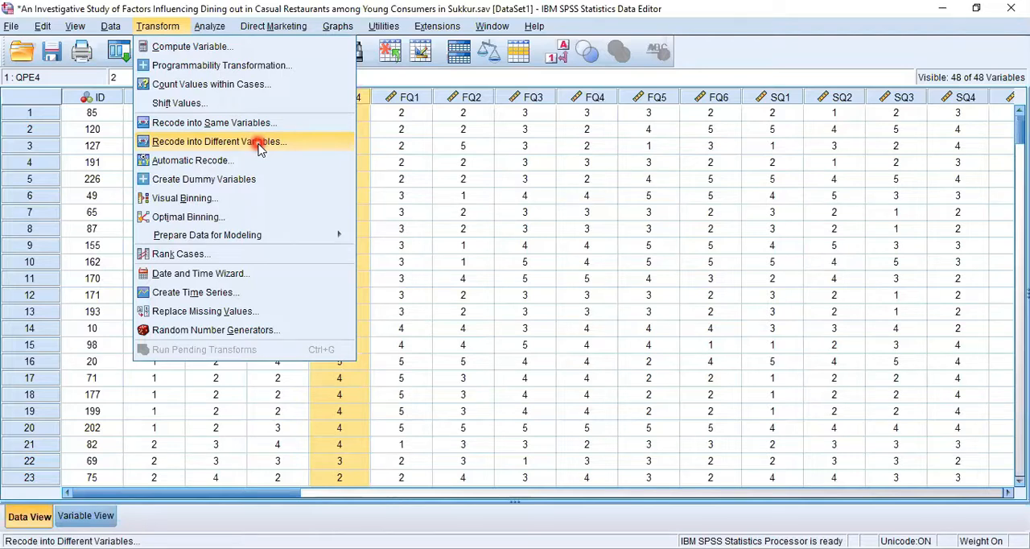
left_click(244, 274)
left_click(556, 453)
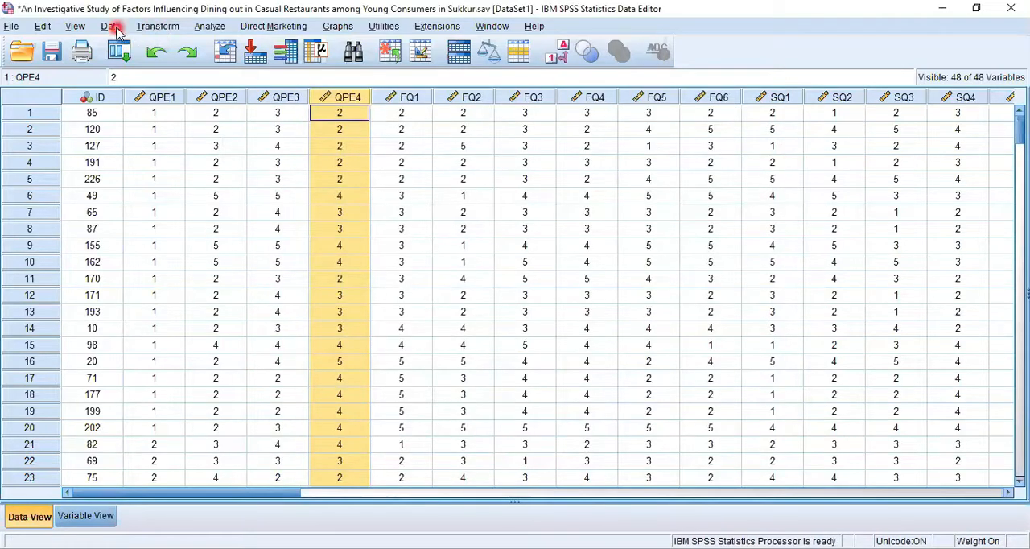
- Set up missing-value replacement for FQ2 with the Series mean method, review the other methods, and cancel without applying it
left_click(157, 26)
left_click(266, 311)
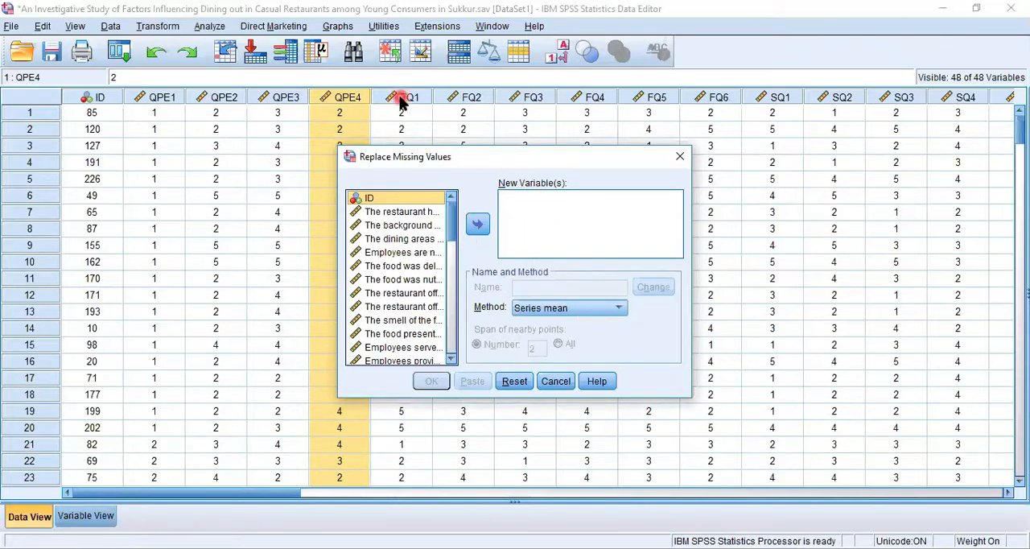
left_click(395, 279)
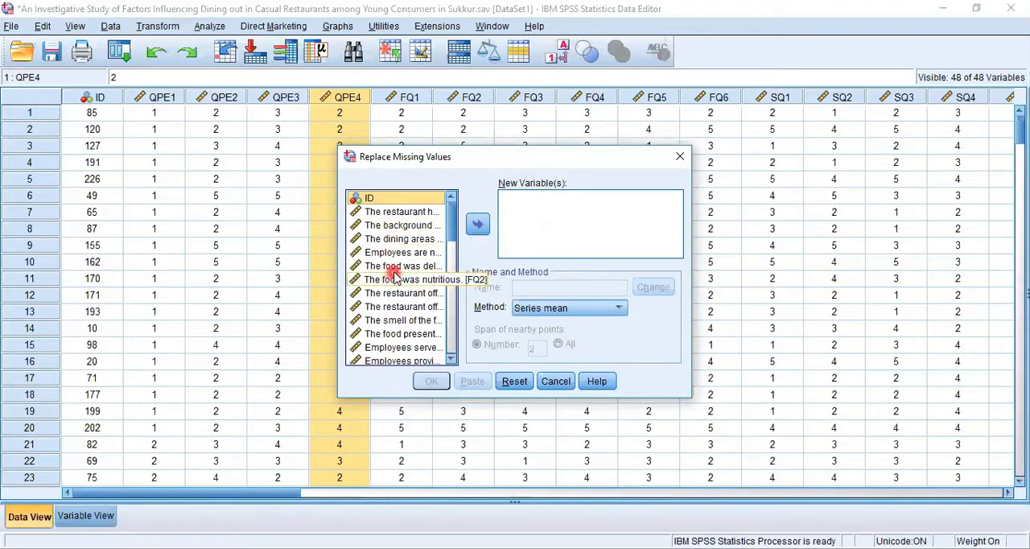
left_click(478, 225)
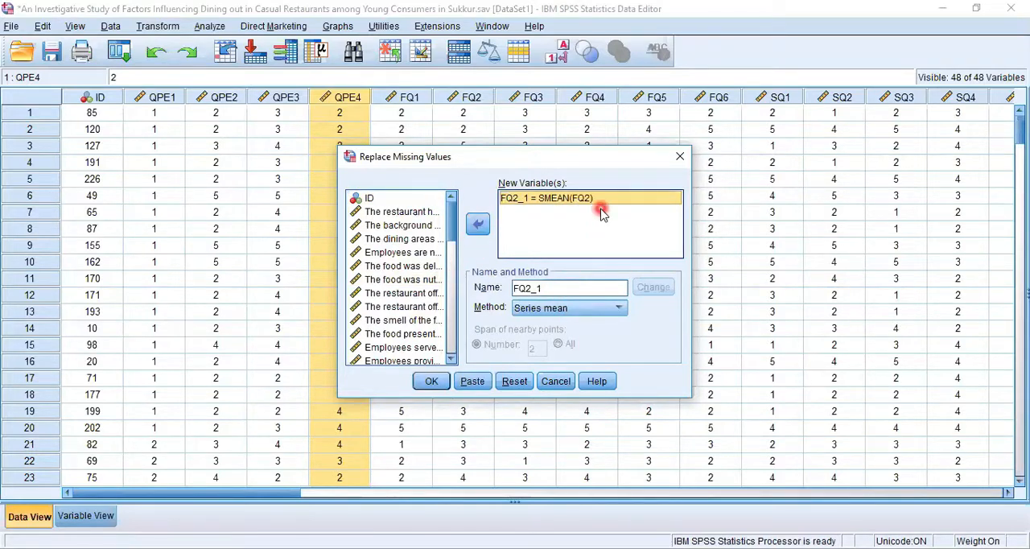
left_click(480, 226)
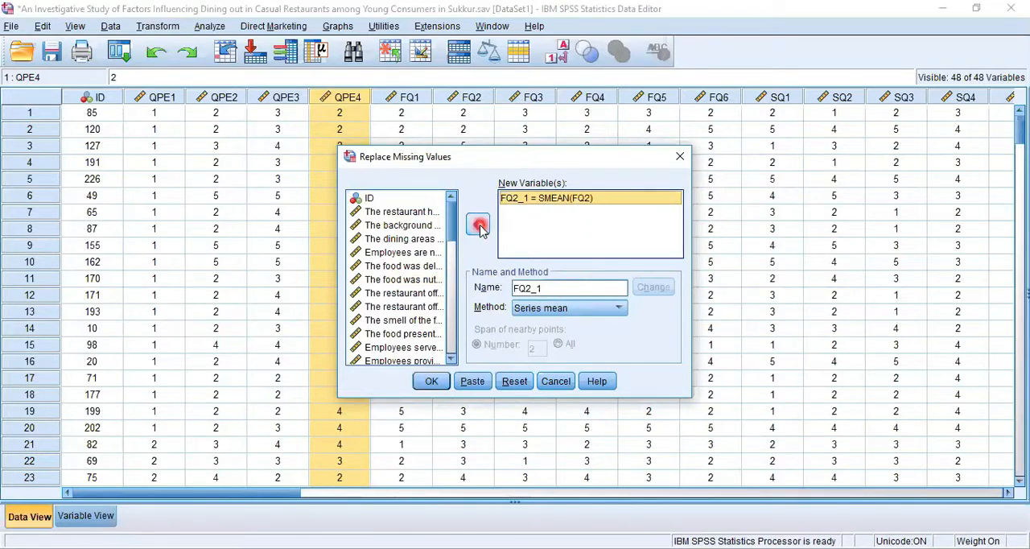
left_click(540, 309)
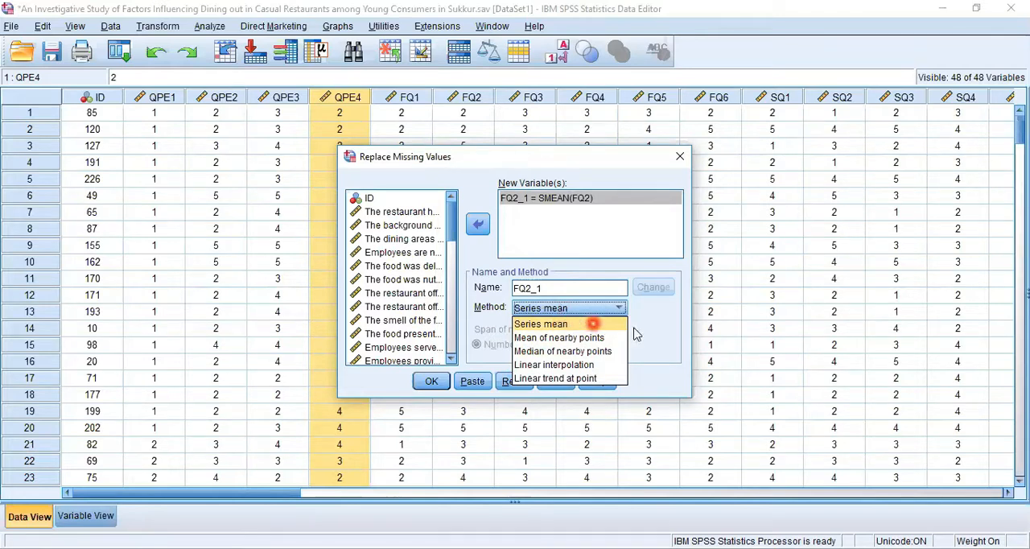
left_click(664, 332)
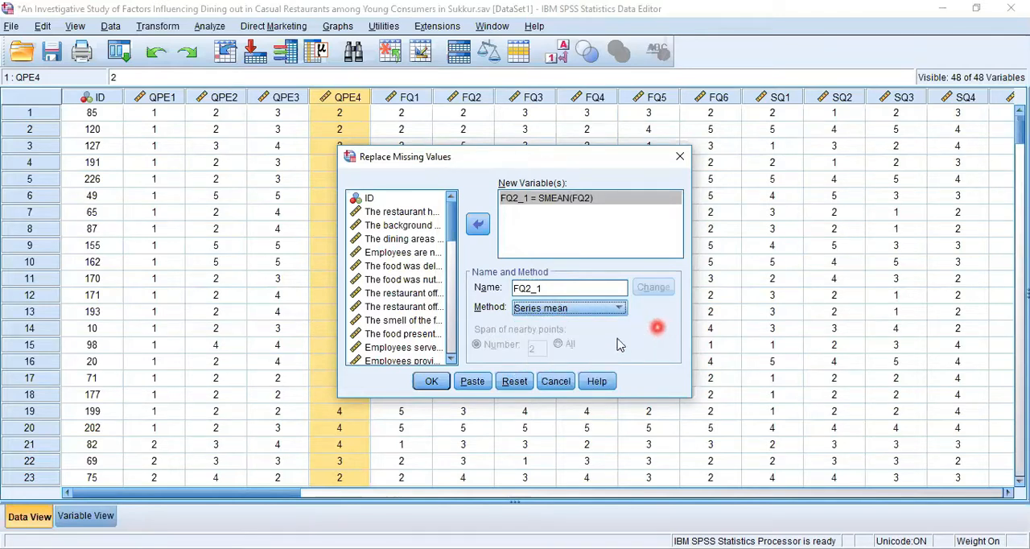
left_click(567, 383)
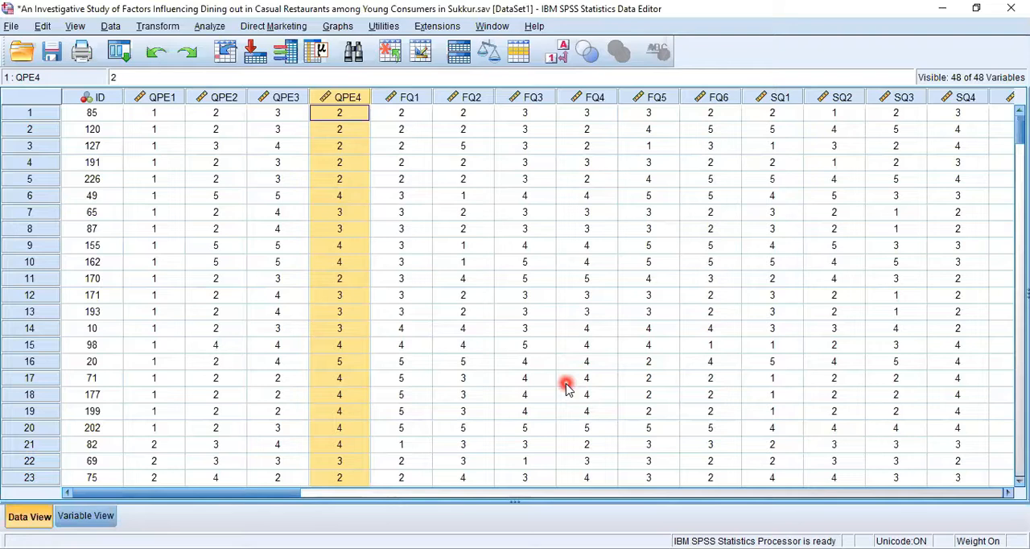
left_click(157, 26)
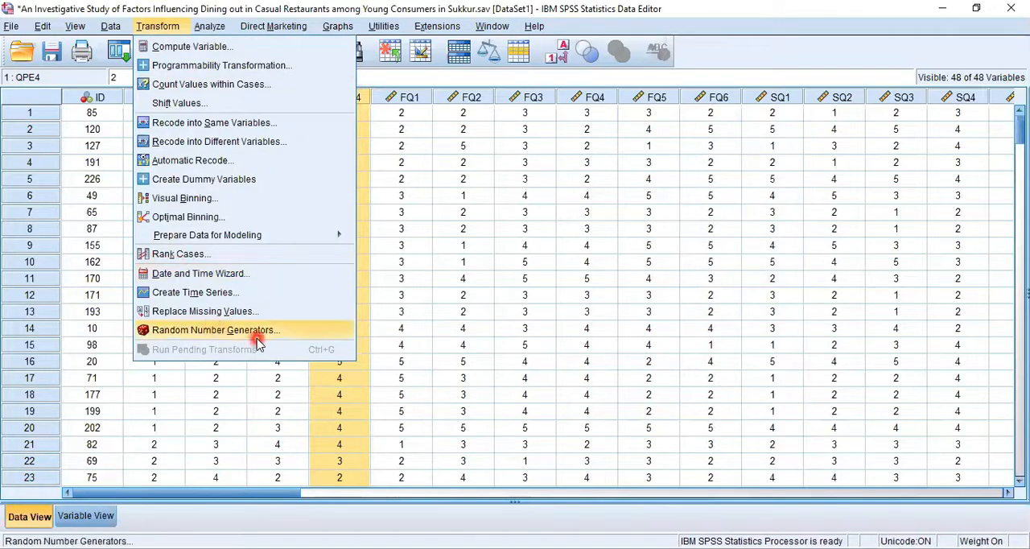
mouse_move(220, 27)
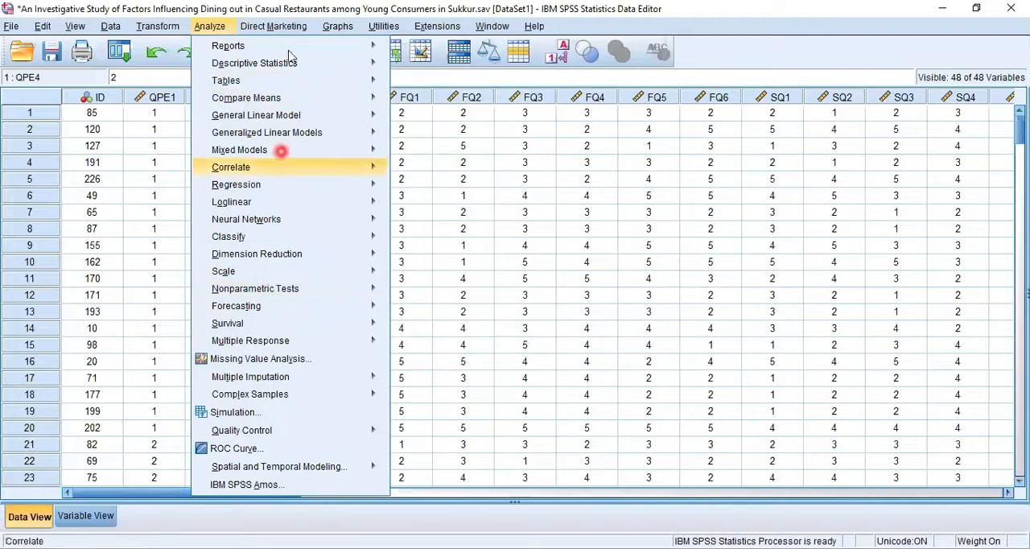
mouse_move(296, 66)
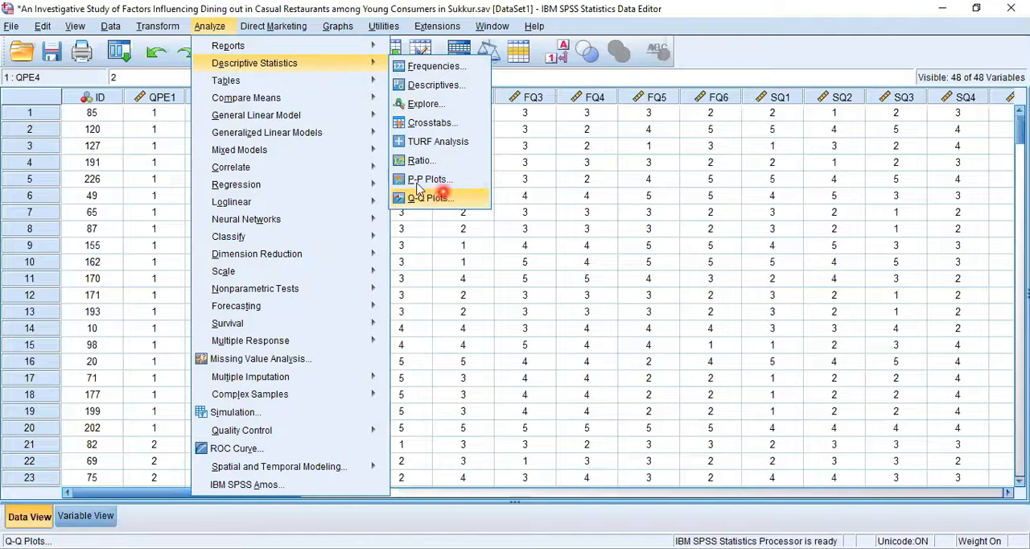
- Examine the analysis procedures available under Tables, Compare Means, General Linear Model, Correlate, Dimension Reduction and Nonparametric Tests, including the legacy tests
mouse_move(342, 78)
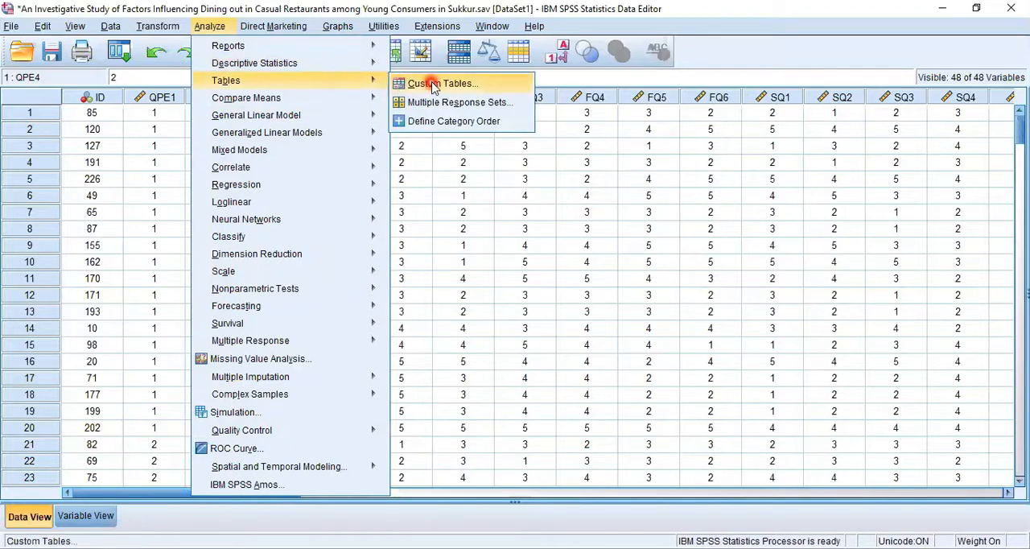
mouse_move(340, 97)
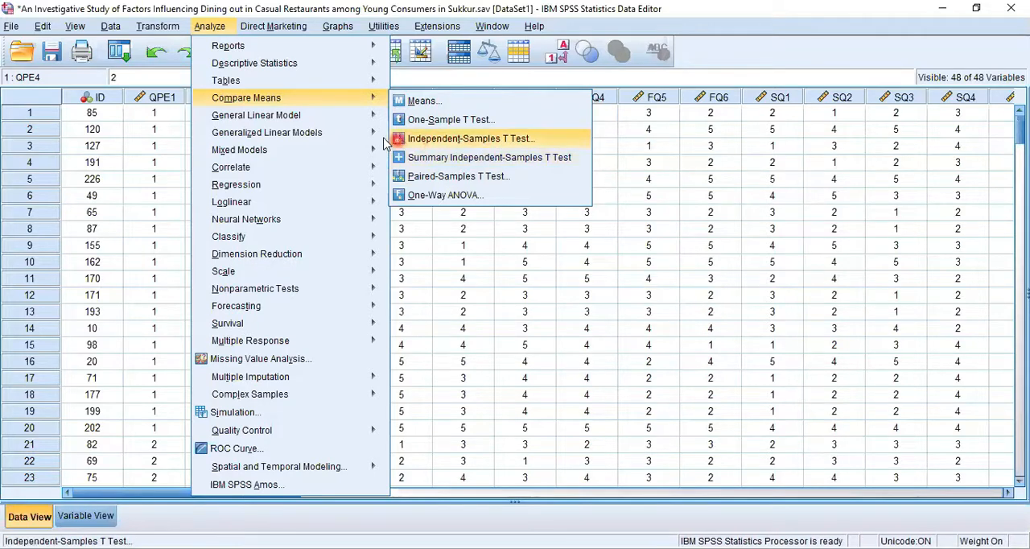
mouse_move(346, 121)
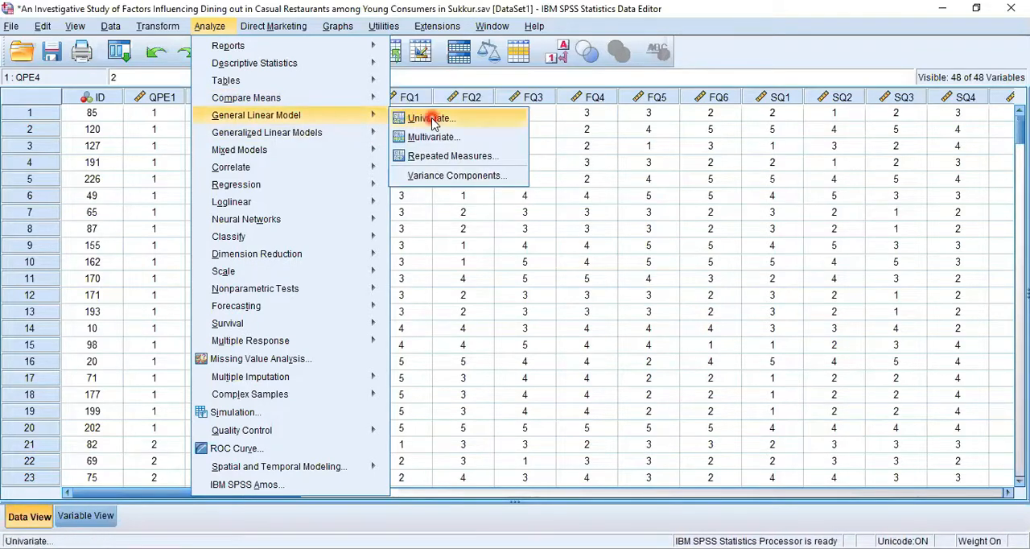
mouse_move(307, 141)
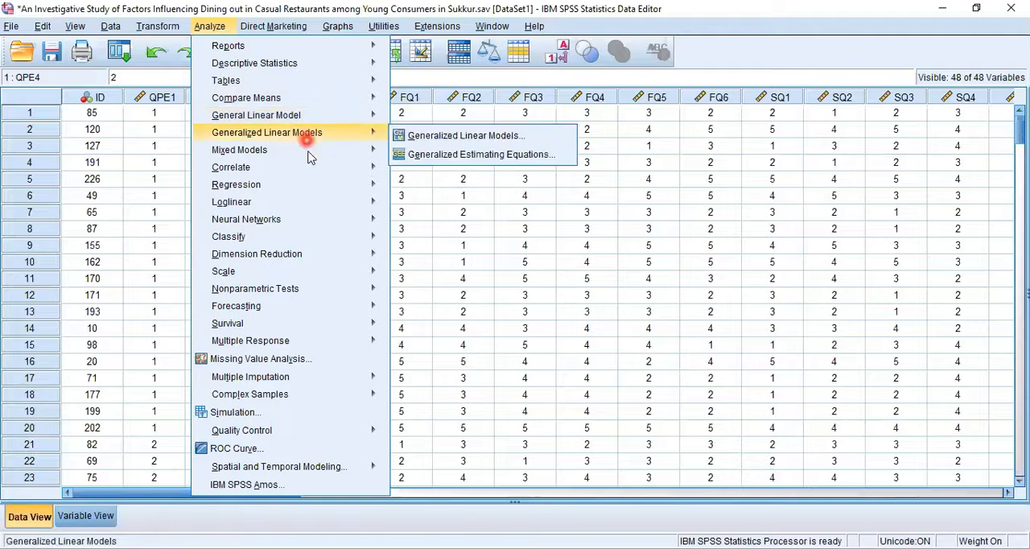
mouse_move(299, 165)
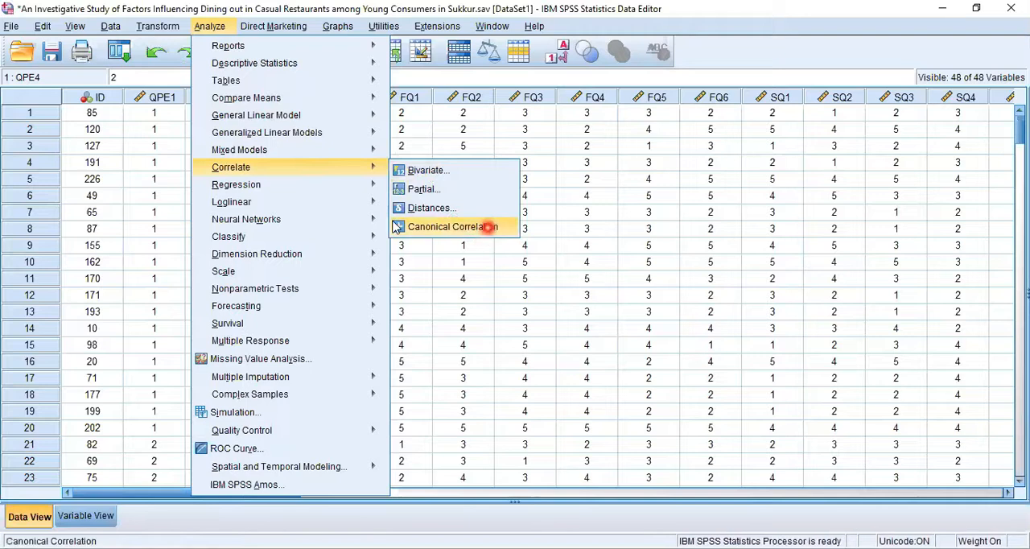
mouse_move(314, 191)
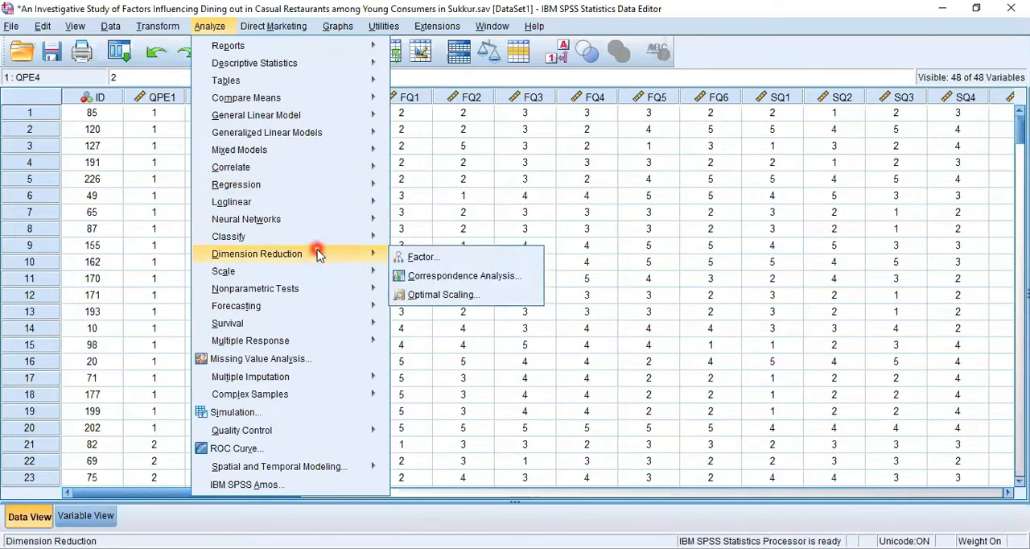
mouse_move(320, 260)
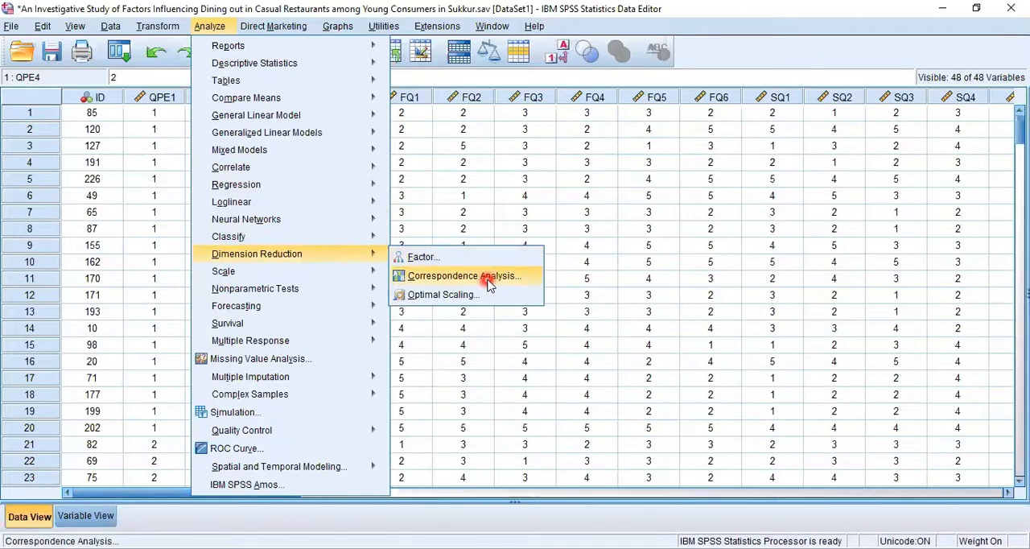
mouse_move(341, 290)
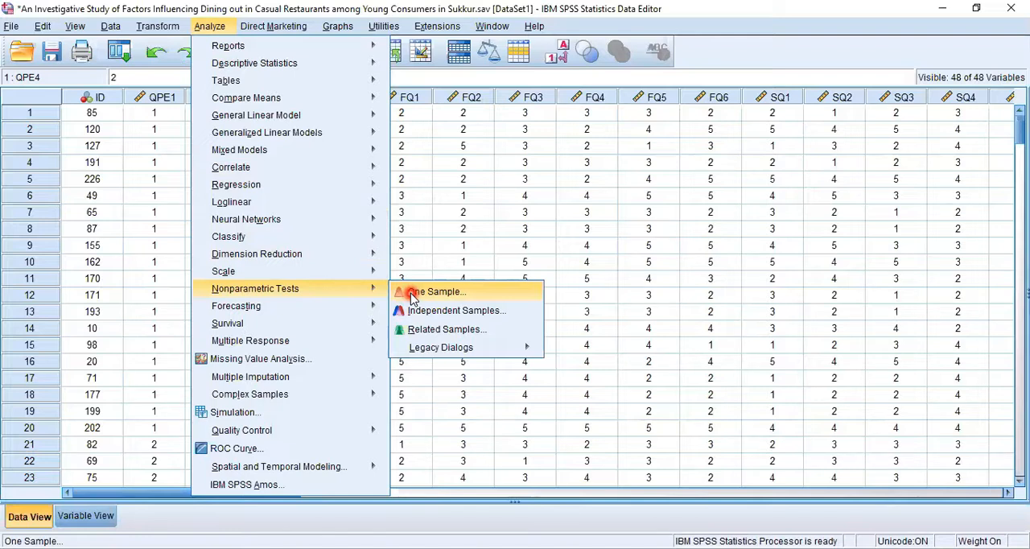
mouse_move(463, 347)
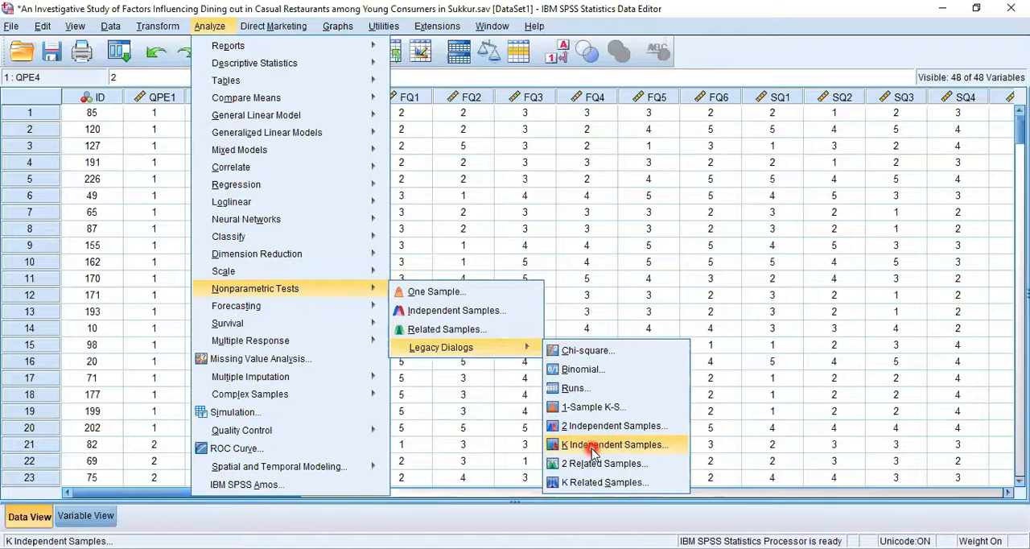
mouse_move(282, 344)
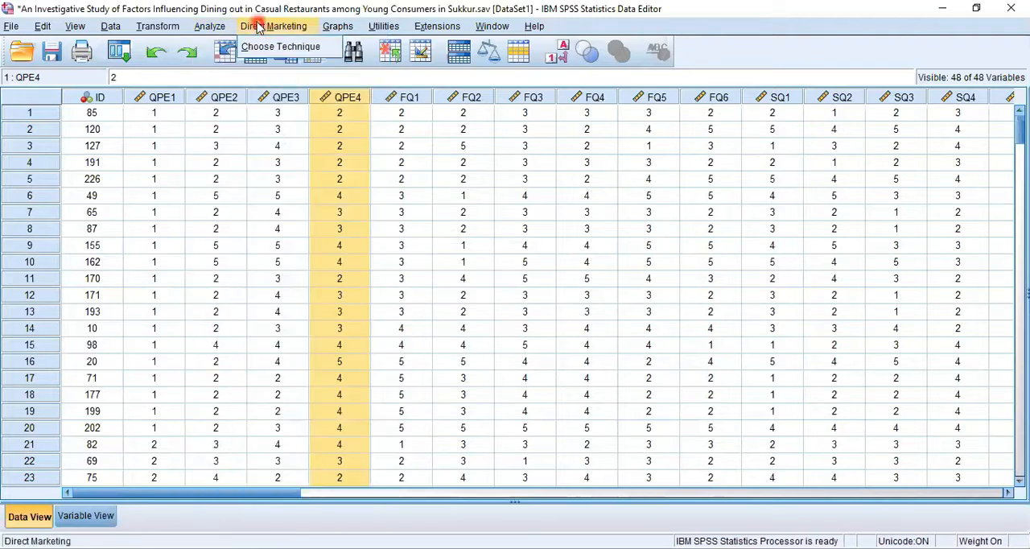
- Set up a legacy simple bar chart of case counts with the dining areas variable as category axis, and close it without creating the chart
mouse_move(339, 31)
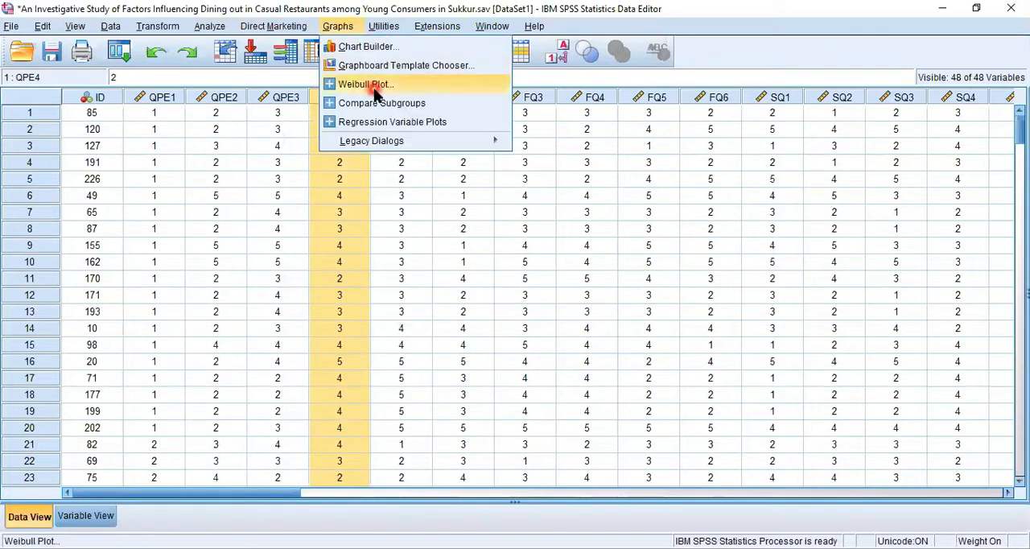
mouse_move(386, 142)
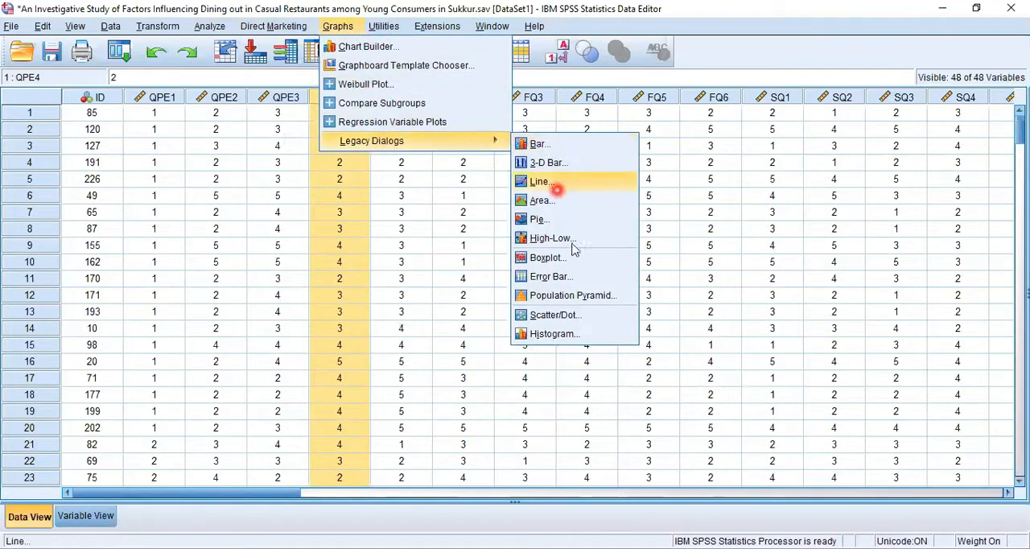
left_click(537, 144)
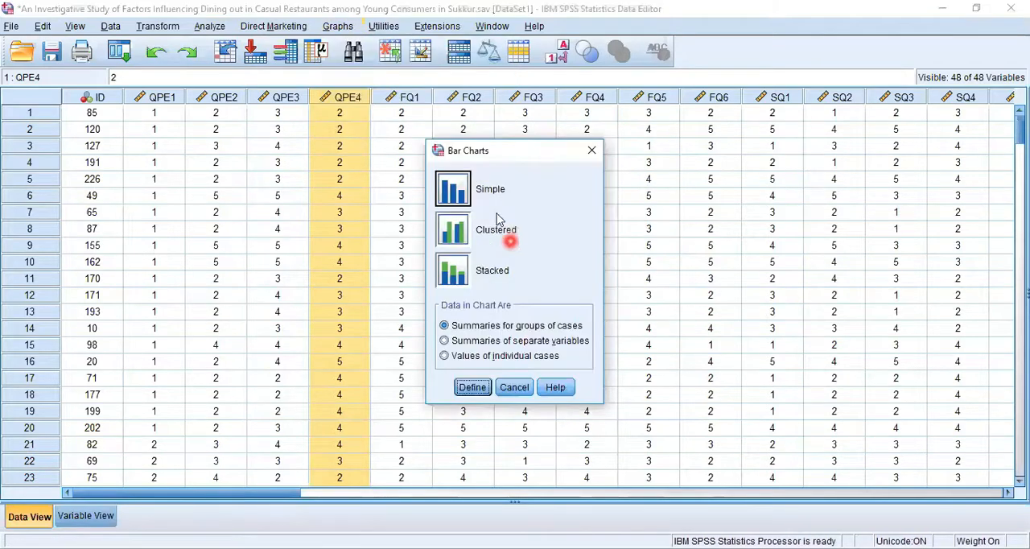
left_click(471, 386)
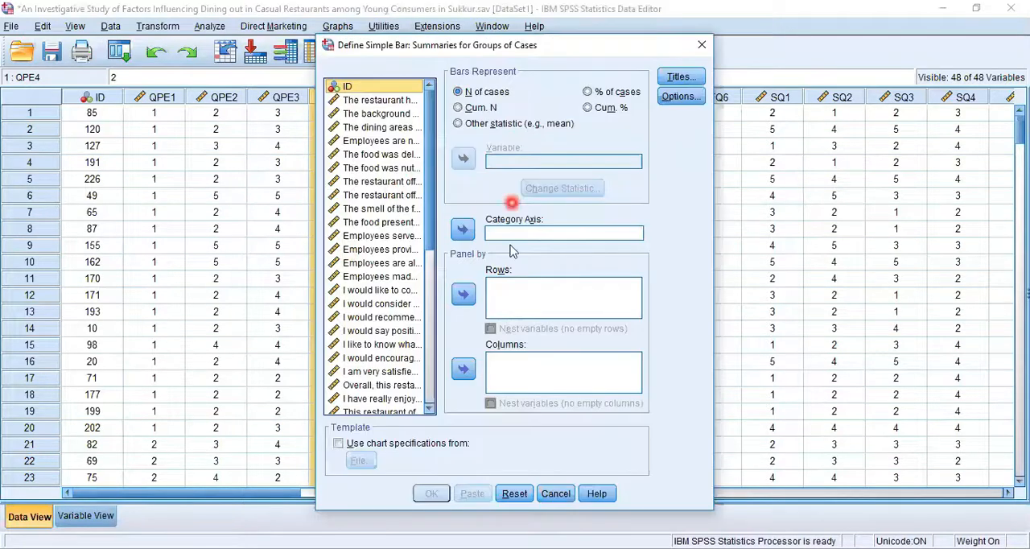
left_click(363, 127)
left_click(463, 230)
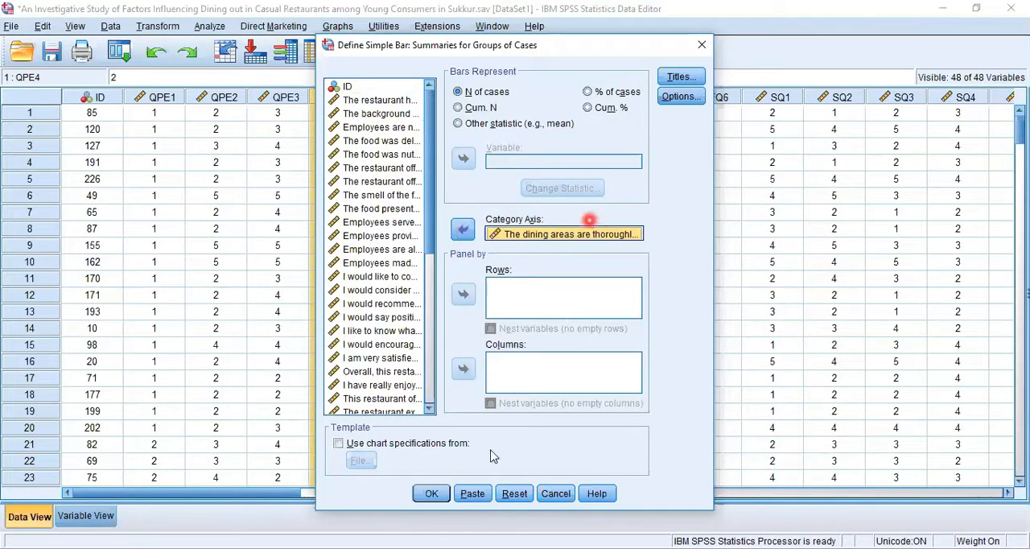
left_click(702, 45)
- Set up a simple bar in Chart Builder with background music on Y and food delicious on X, and close it without creating the chart
left_click(326, 25)
left_click(402, 149)
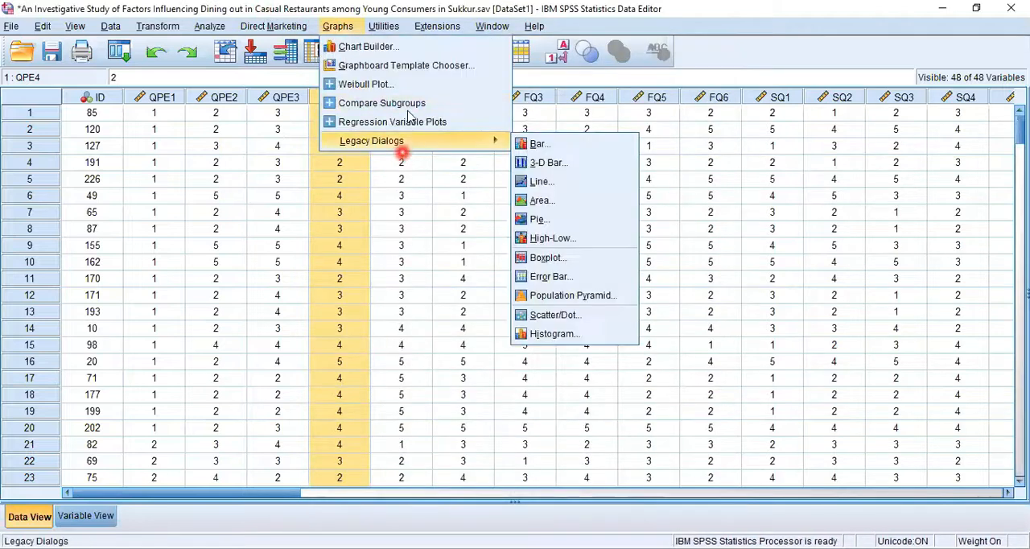
left_click(409, 46)
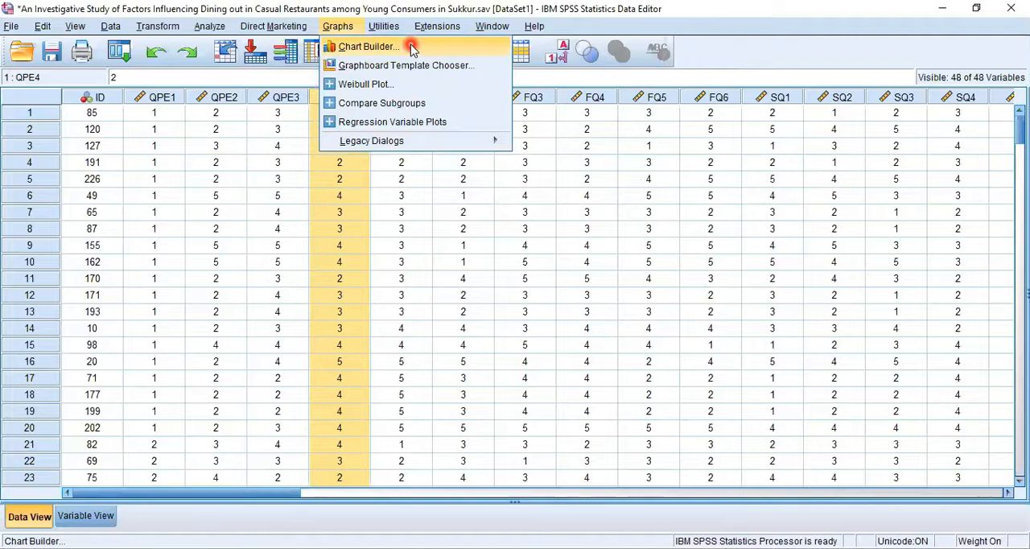
left_click(412, 46)
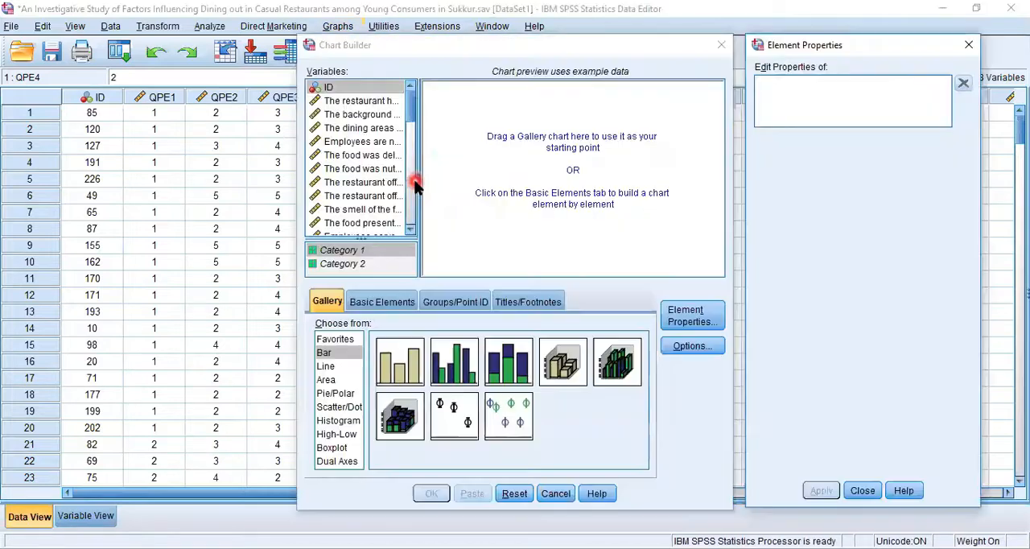
left_click(355, 116)
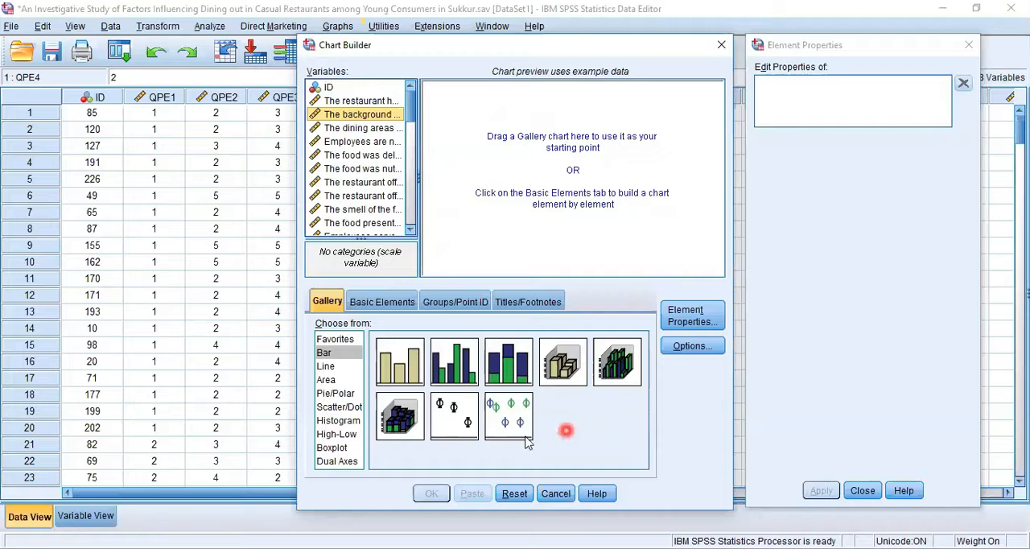
left_click_drag(421, 364, 529, 150)
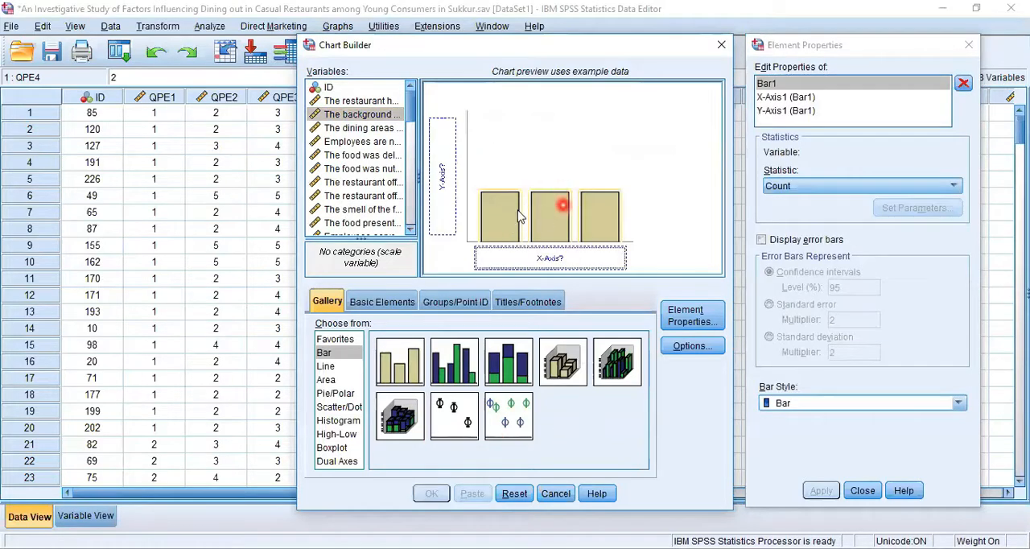
left_click_drag(347, 125, 435, 165)
left_click_drag(360, 155, 552, 262)
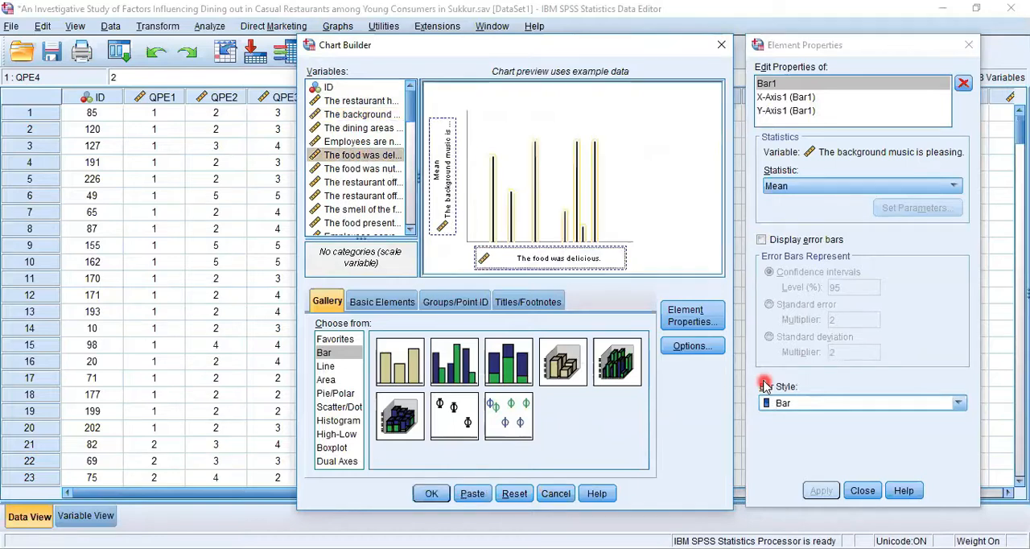
left_click(970, 45)
left_click(721, 45)
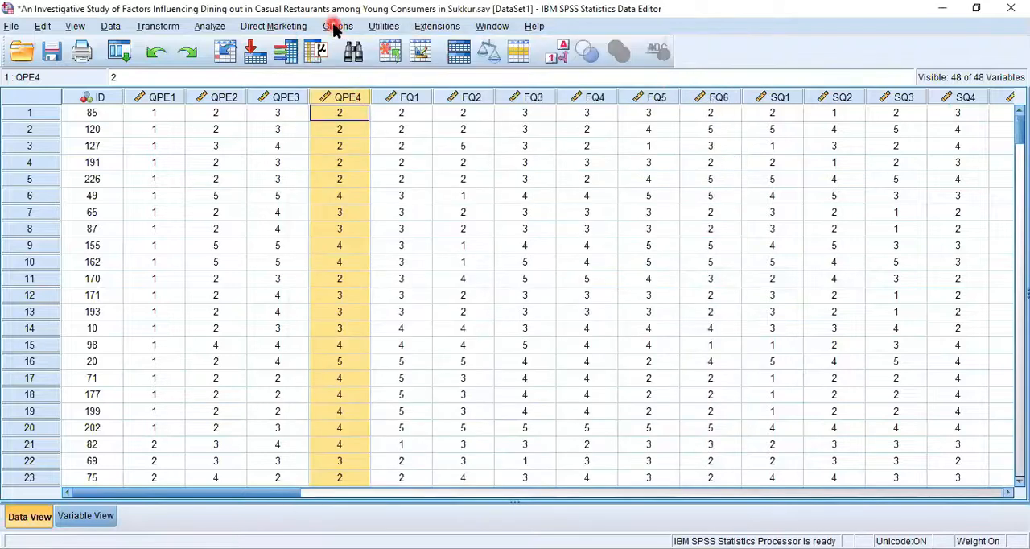
- Review the legacy chart types and the utility and extension commands, opening and closing Define Variable Sets without defining a set
left_click(335, 27)
mouse_move(341, 142)
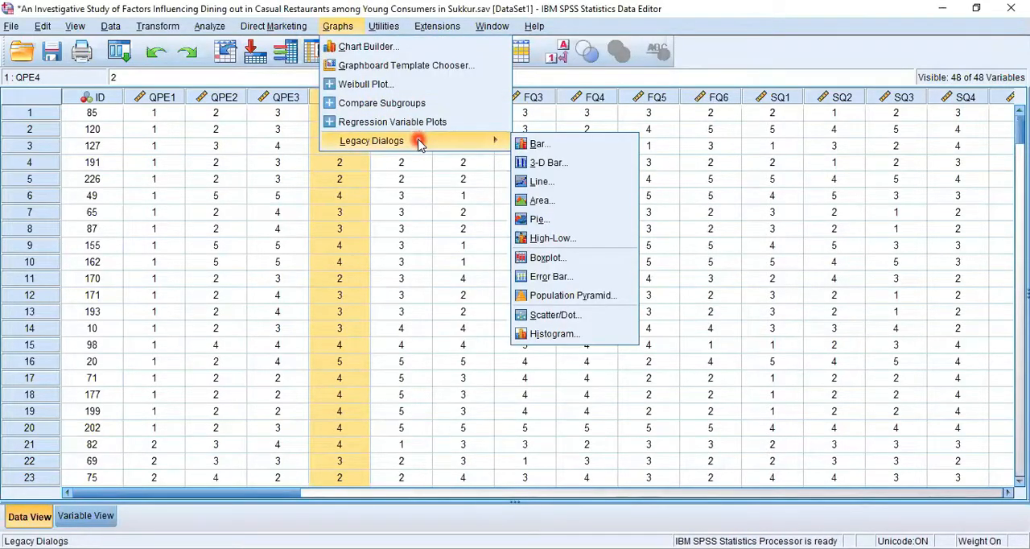
left_click(384, 26)
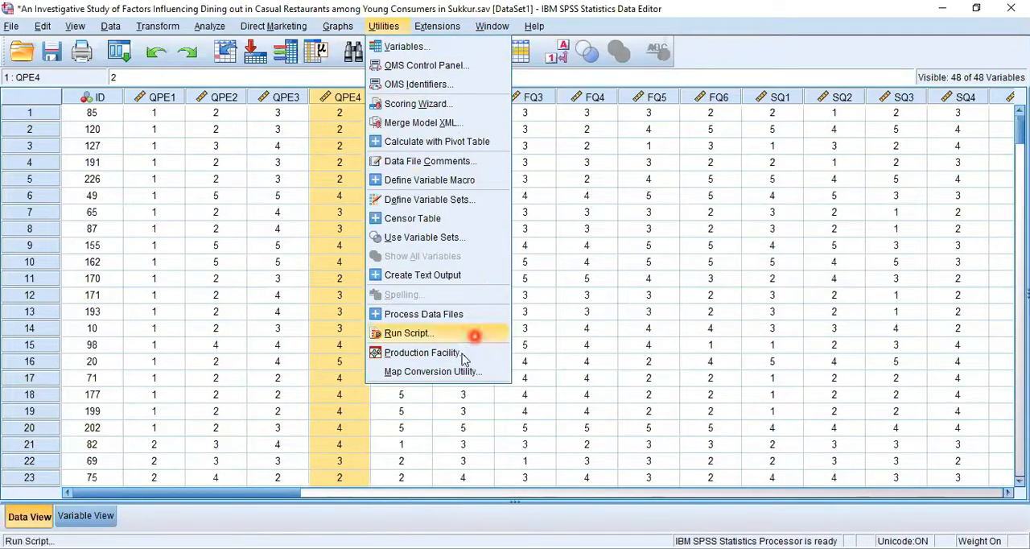
left_click(470, 204)
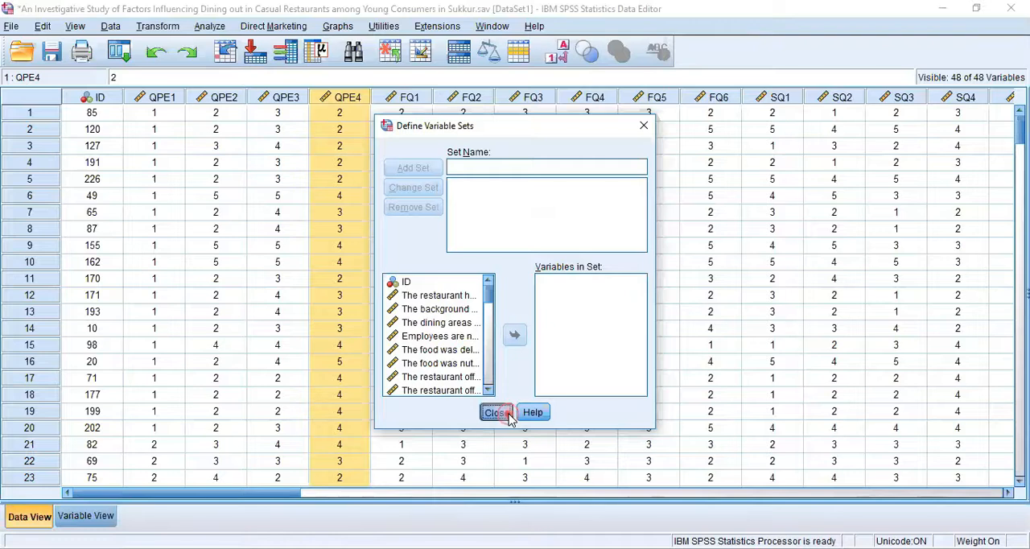
left_click(496, 413)
left_click(384, 26)
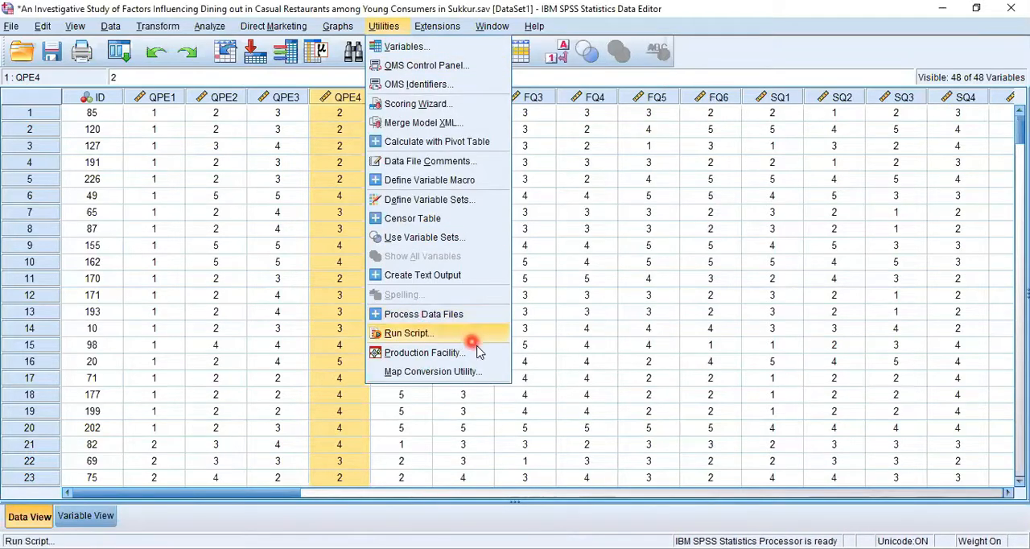
mouse_move(442, 31)
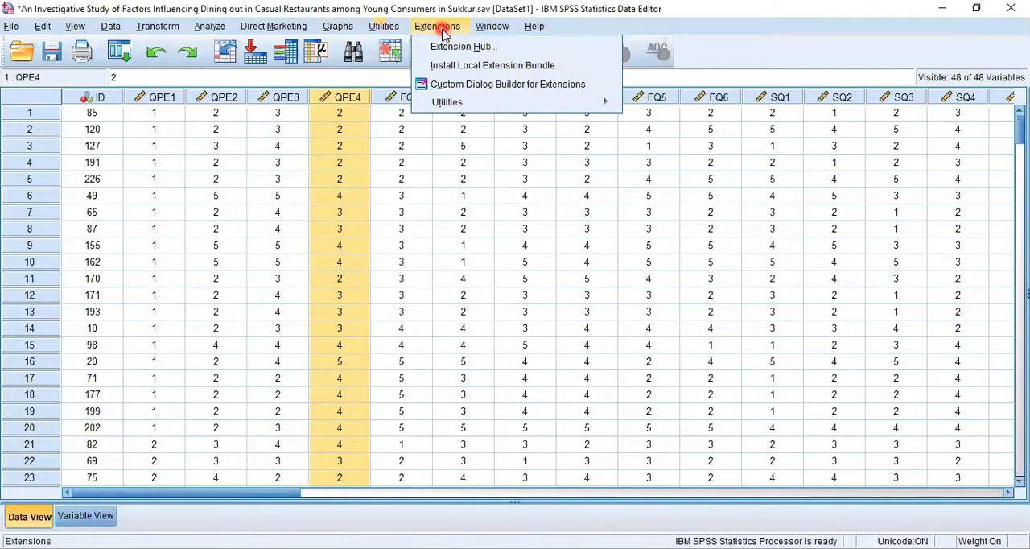
mouse_move(451, 101)
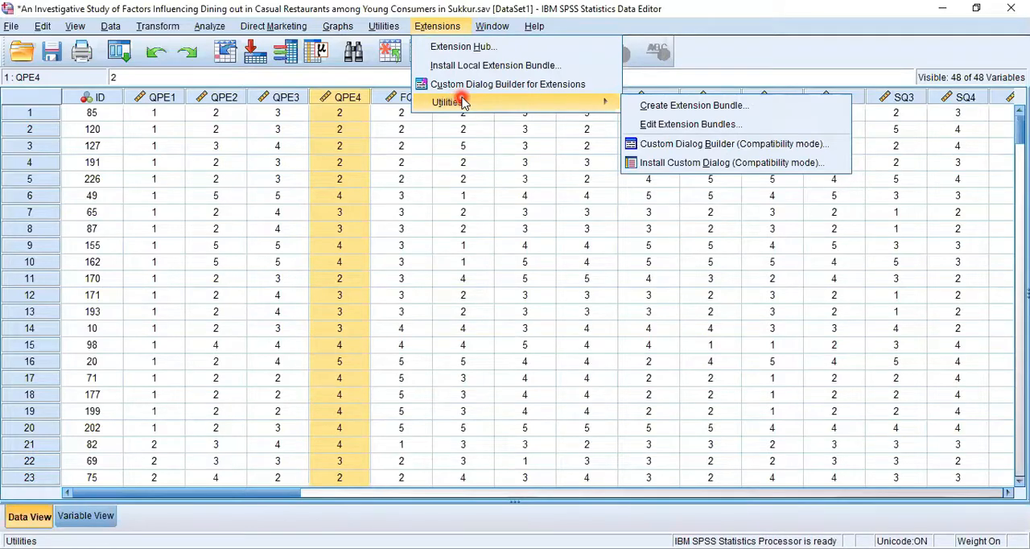
- Review the regression procedures, and cancel the One-Sample T Test dialog without running a test
left_click(210, 26)
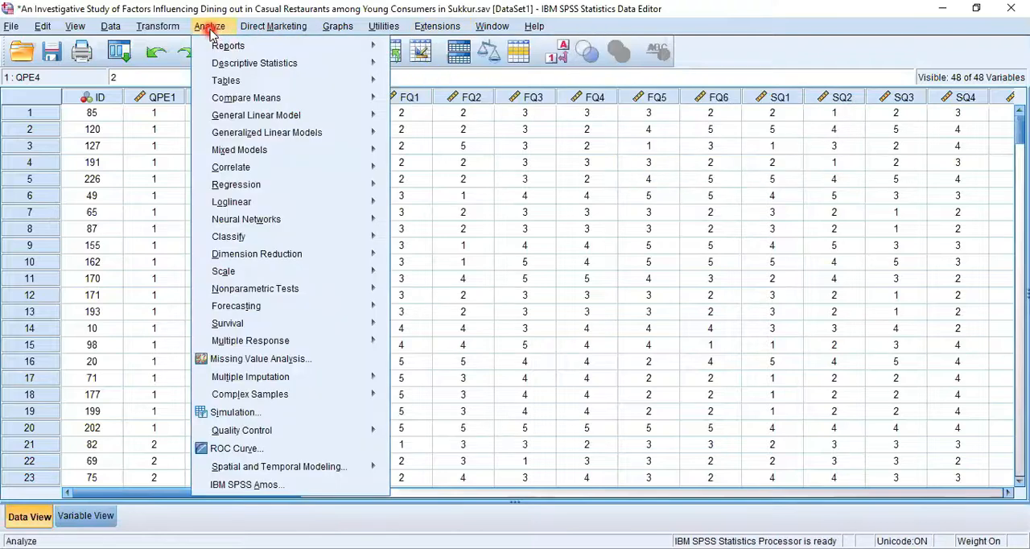
mouse_move(378, 185)
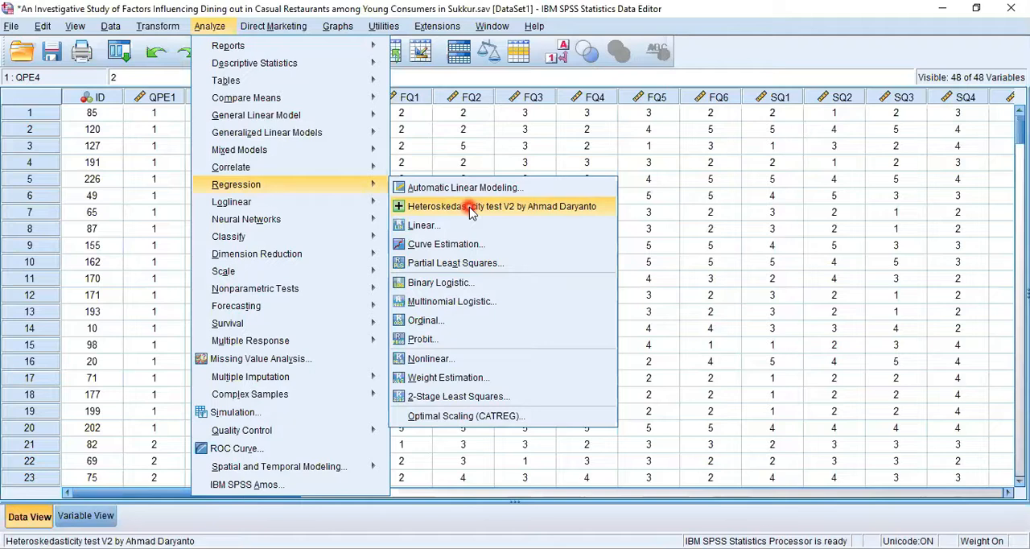
mouse_move(506, 28)
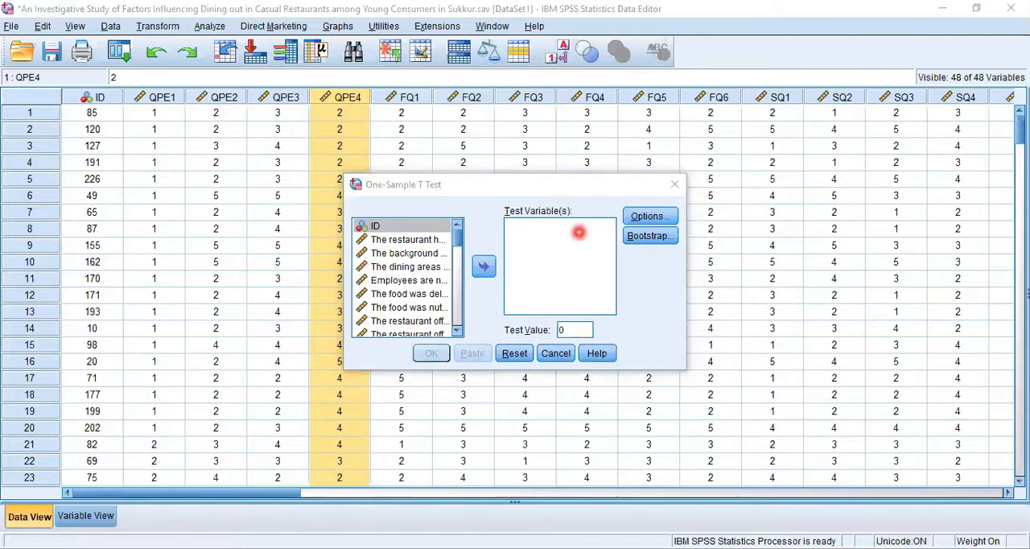
left_click(558, 356)
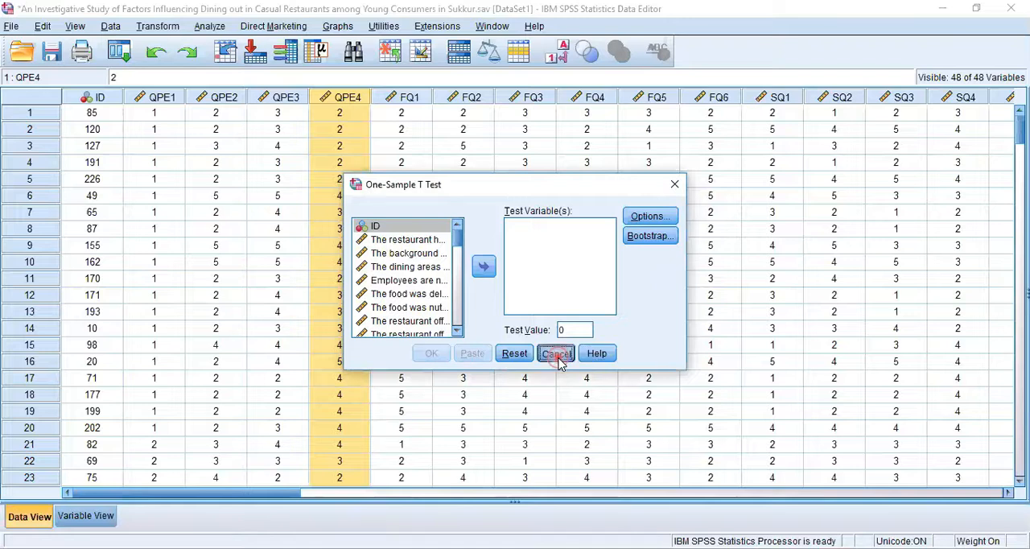
- Request the SPSS Forums from the help resources and return to the dataset
left_click(535, 26)
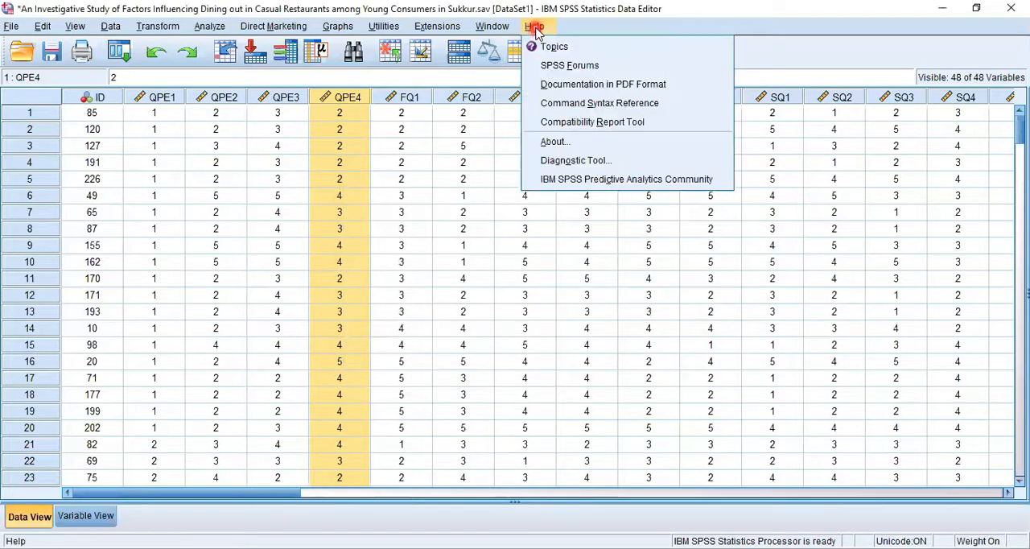
left_click(576, 63)
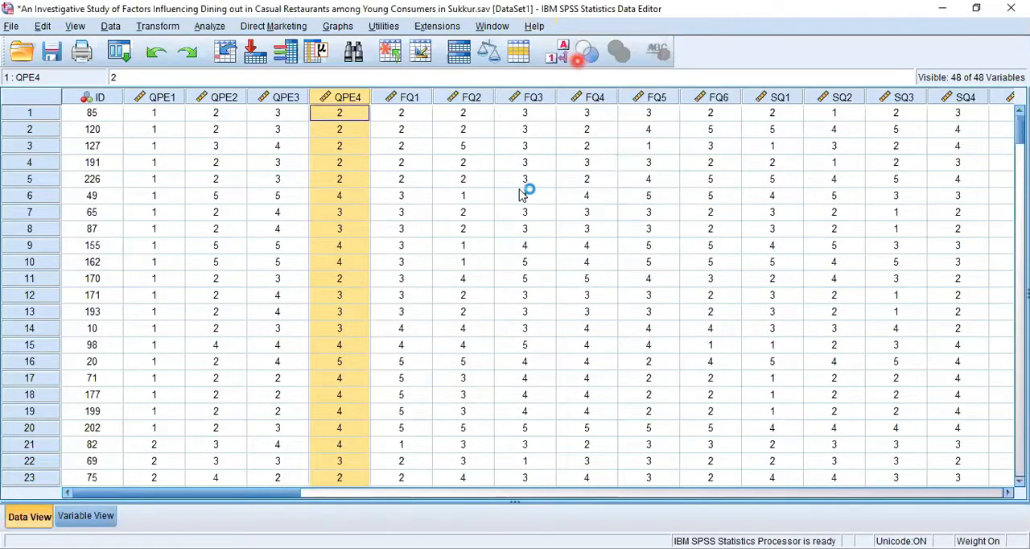
left_click(484, 238)
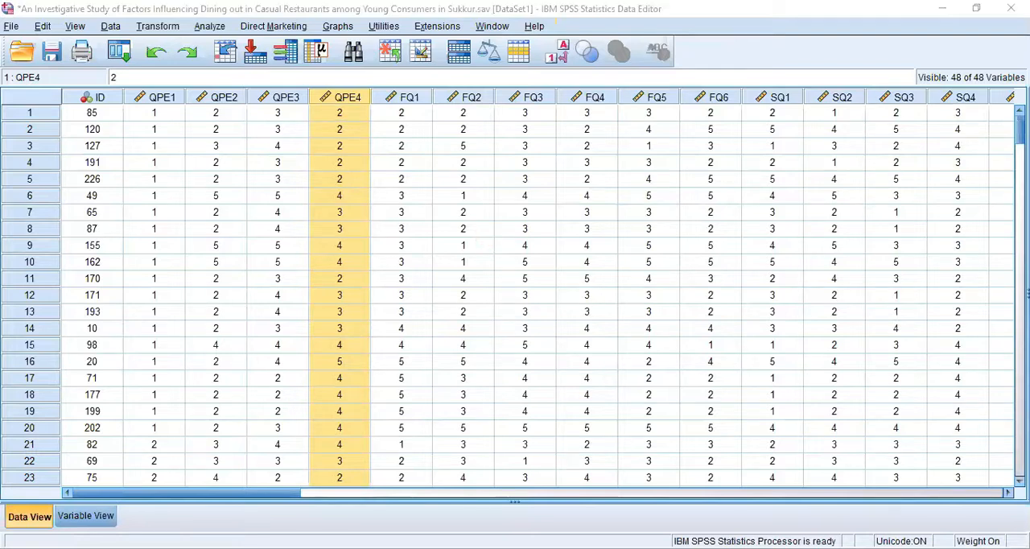
- Review the help resources, and open and cancel the Open Data dialog without loading a file
left_click(538, 26)
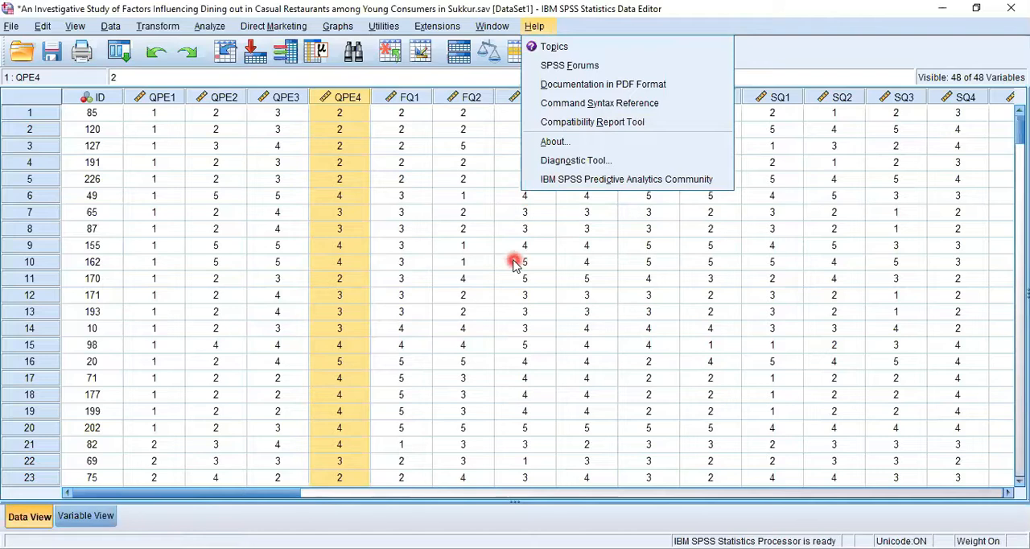
left_click(514, 264)
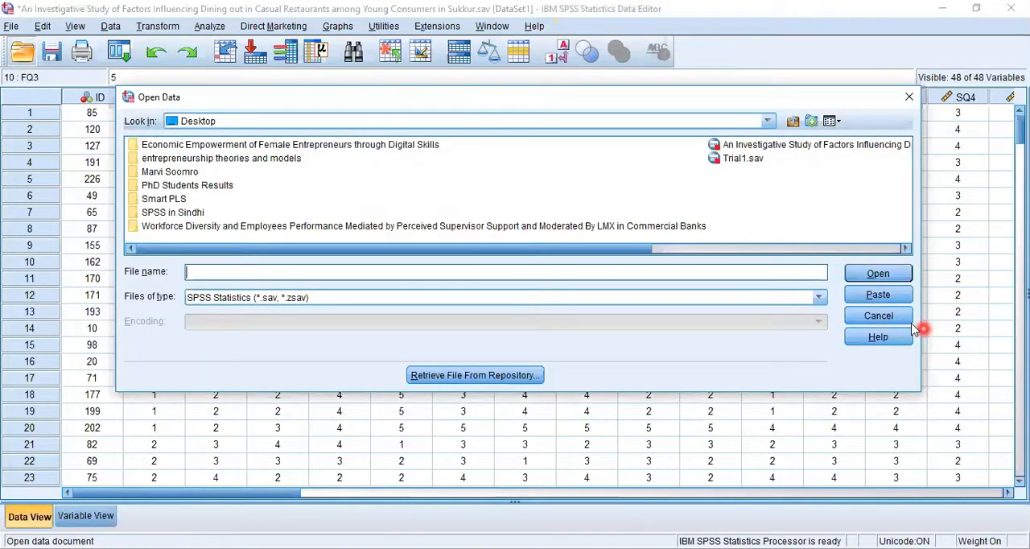
left_click(895, 321)
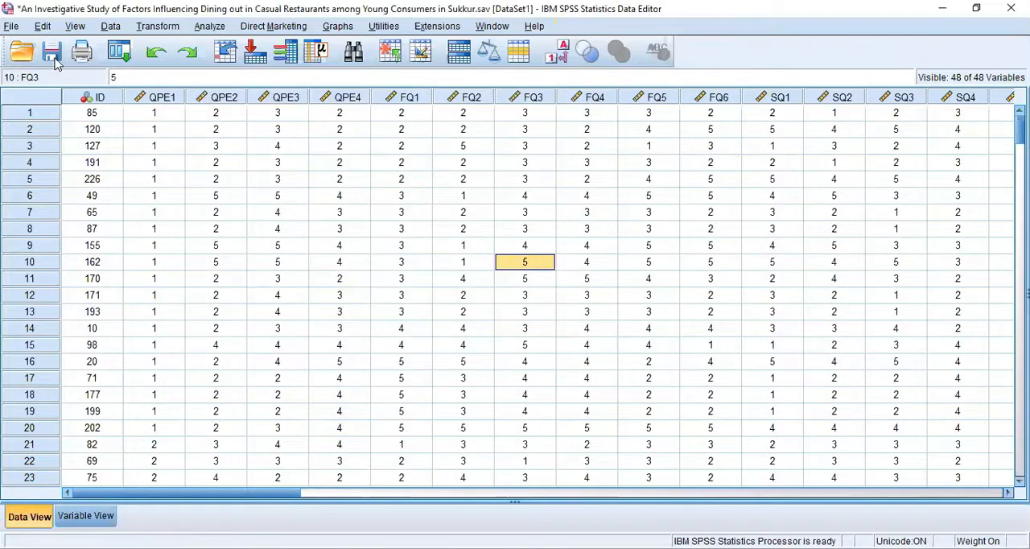
- Review the list of recently used dialogs and return to the dataset without recalling one
left_click(119, 53)
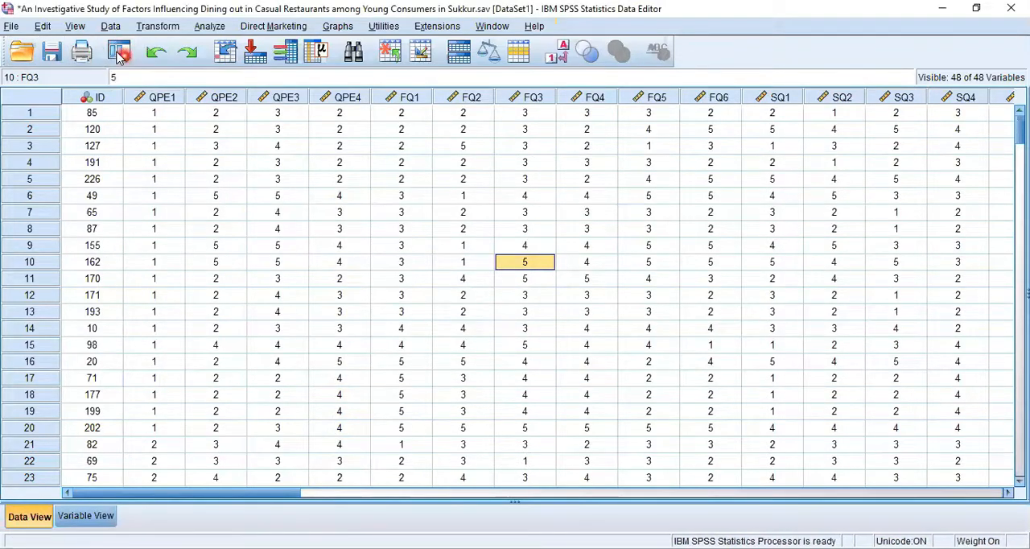
left_click(280, 142)
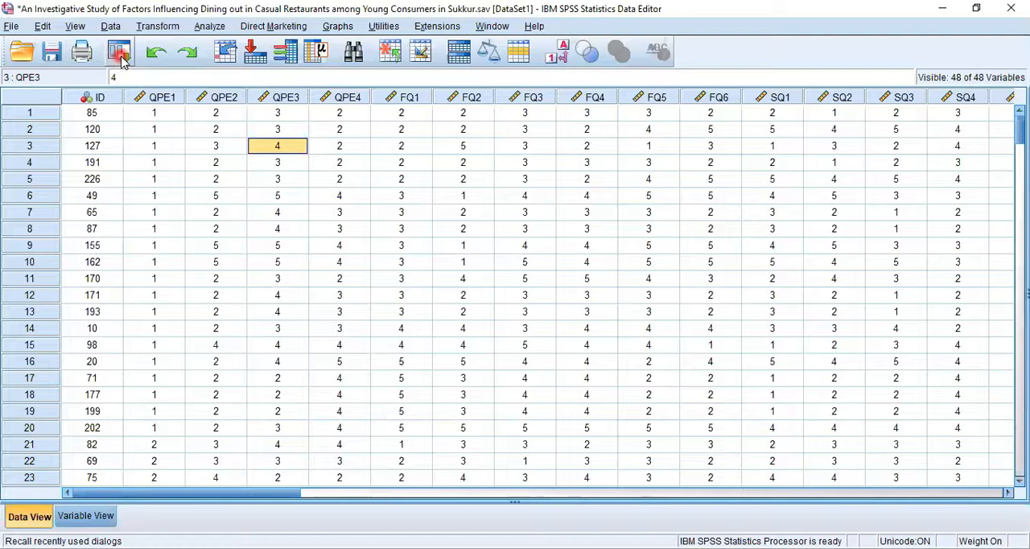
left_click(118, 56)
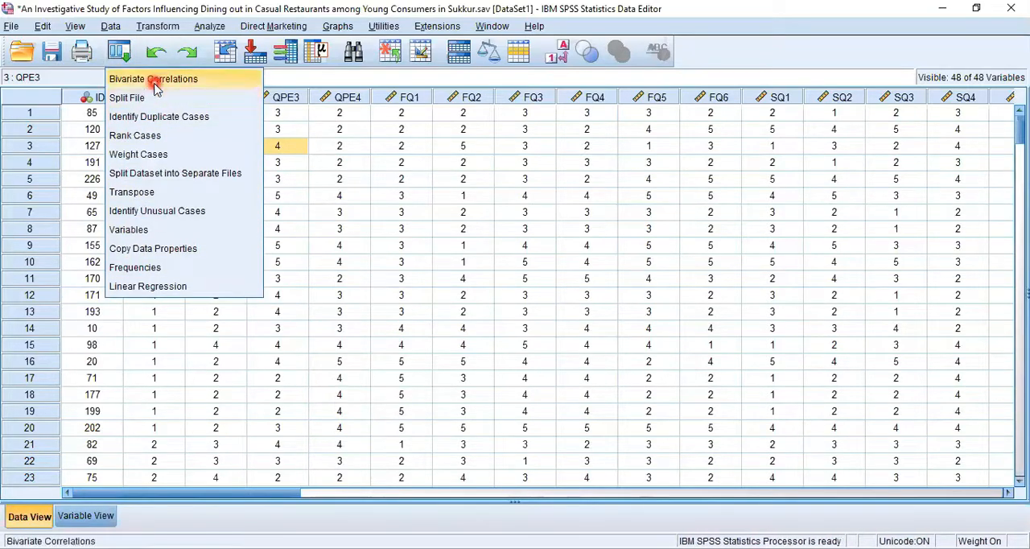
left_click(402, 177)
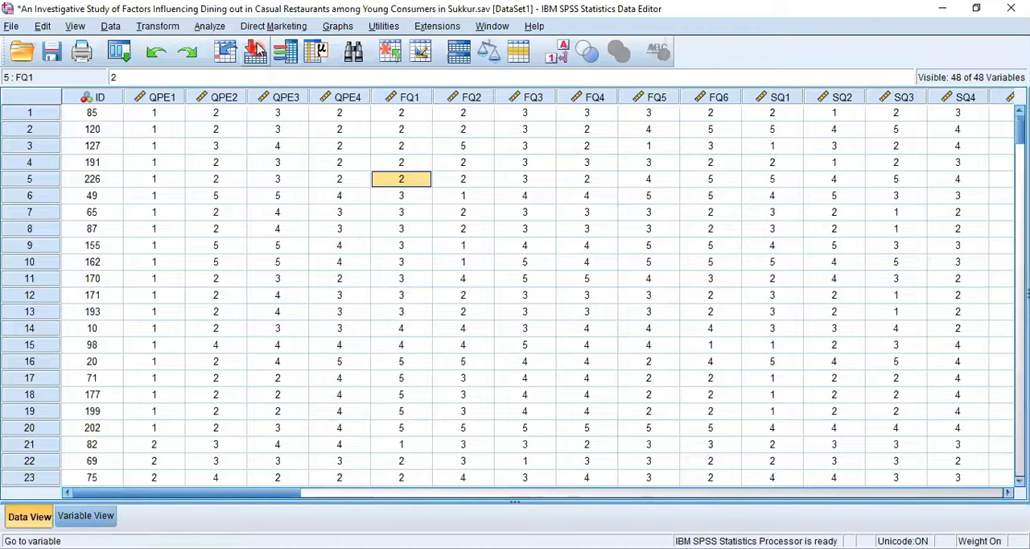
- Open the Bivariate Correlations dialog from the correlation procedures, and cancel it without running an analysis
left_click(212, 29)
mouse_move(257, 229)
mouse_move(253, 166)
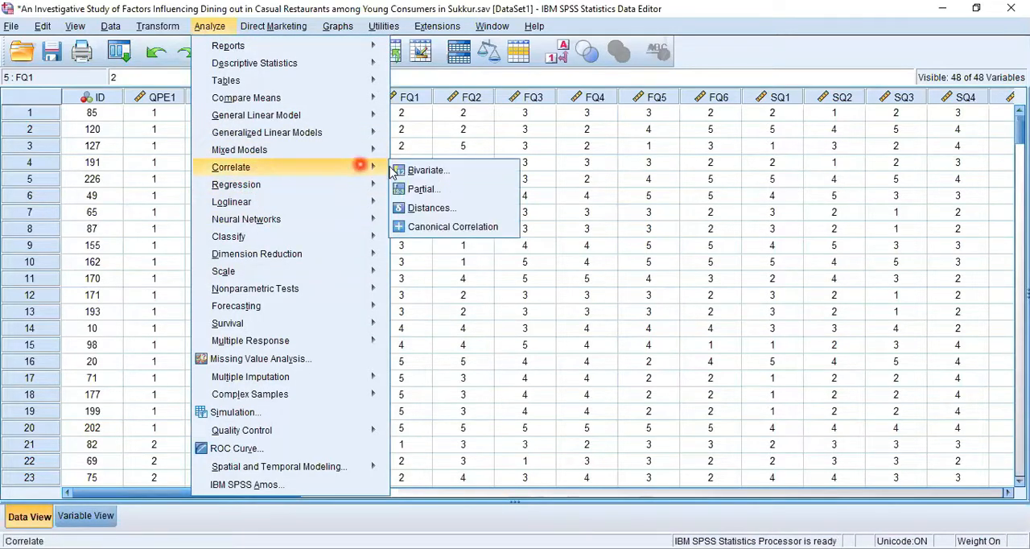
left_click(439, 170)
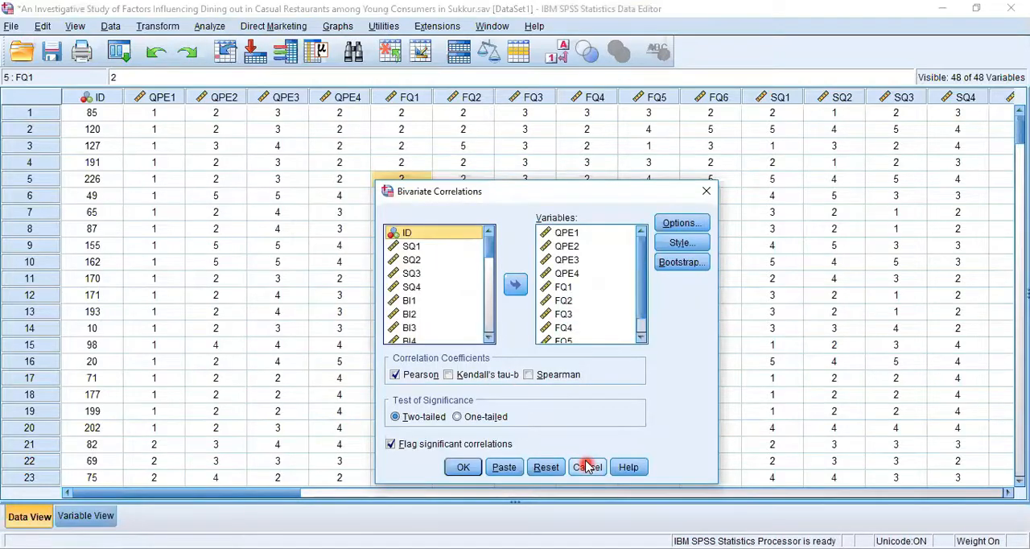
left_click(588, 467)
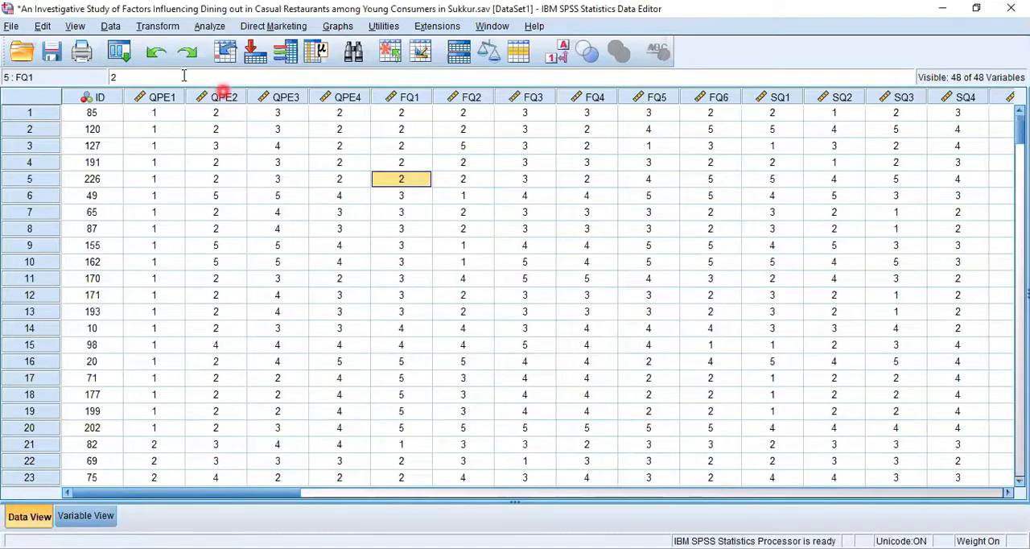
- Recall Bivariate Correlations from the recently used dialogs and cancel it, and review the correlation procedures without opening one
left_click(116, 58)
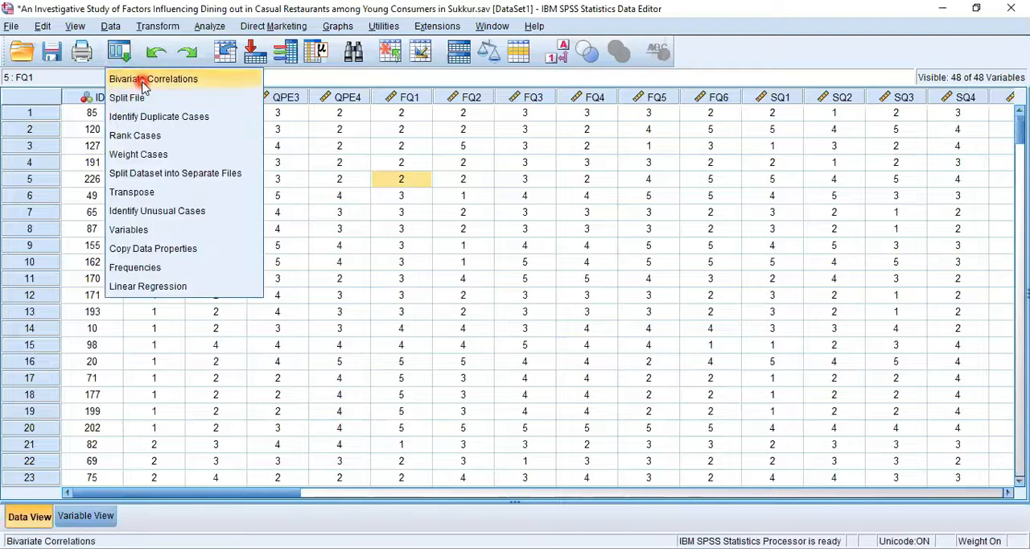
left_click(143, 82)
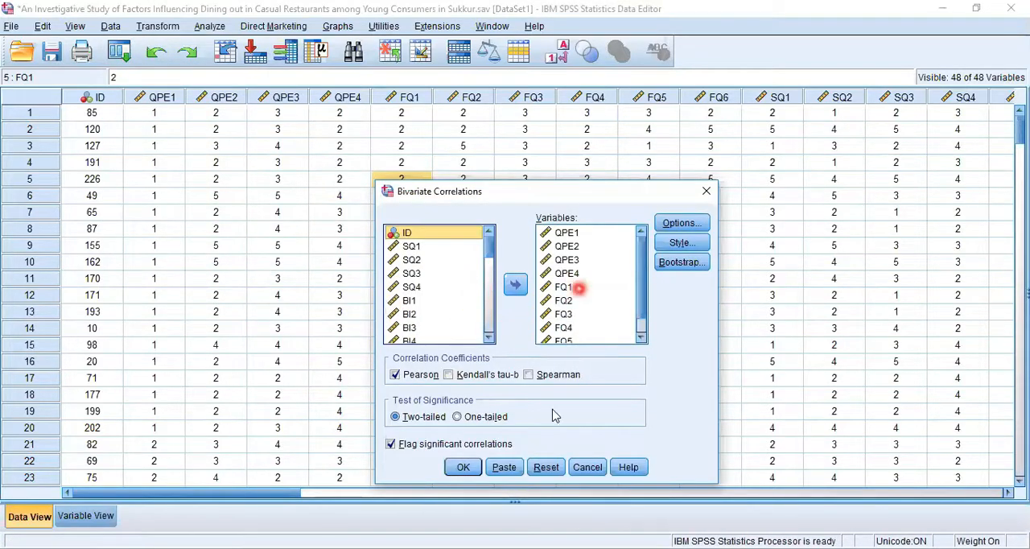
left_click(591, 468)
left_click(208, 25)
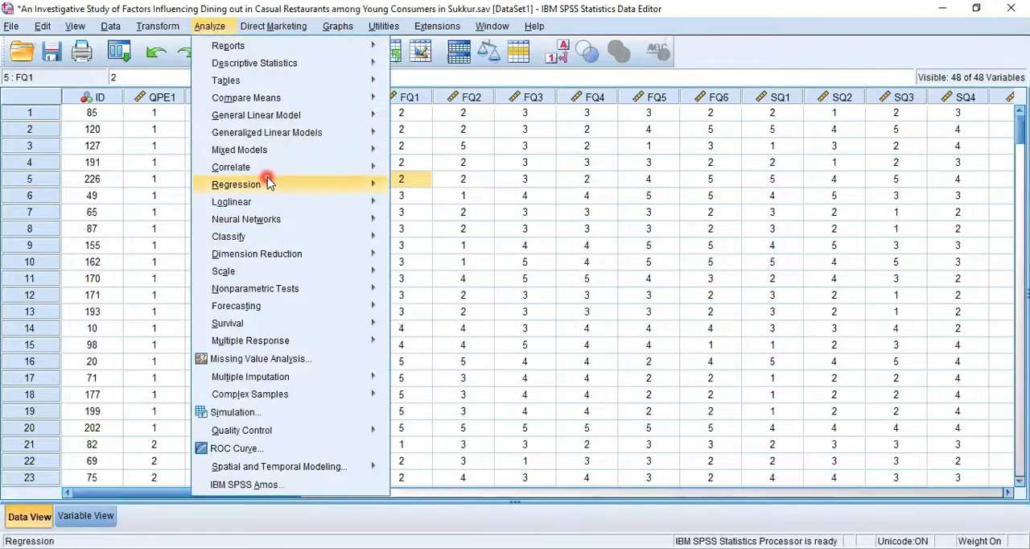
mouse_move(355, 167)
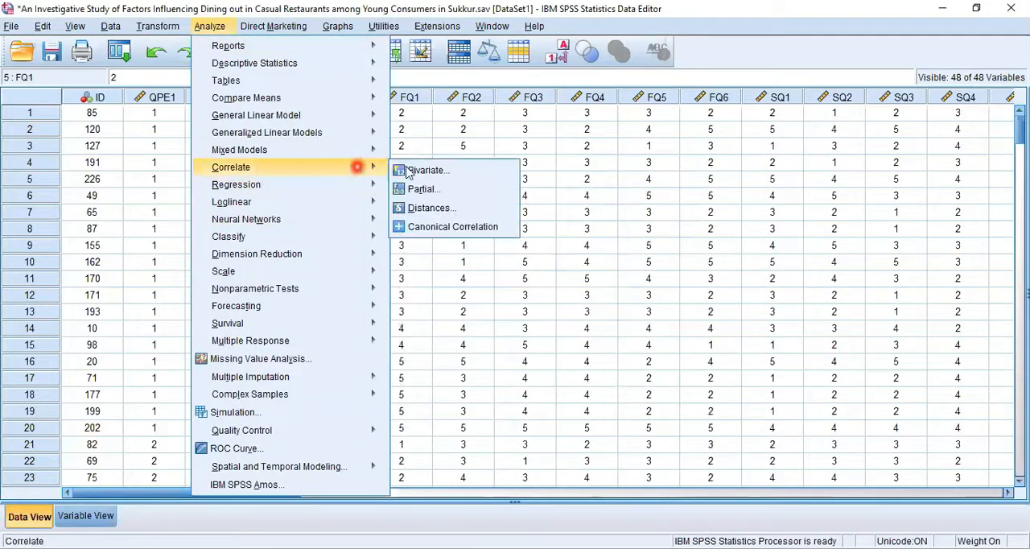
left_click(573, 197)
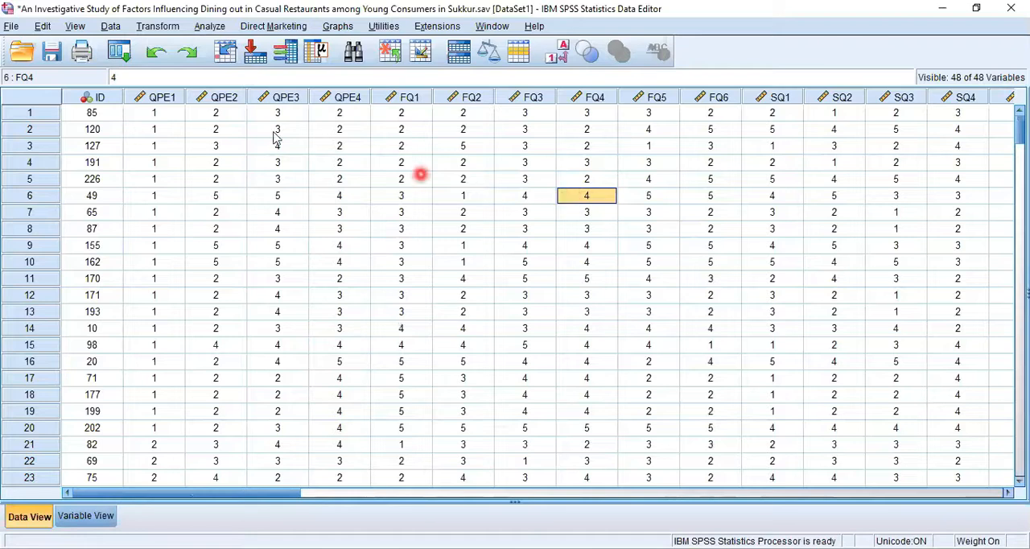
- Recall the Split File dialog from the recently used dialogs, and cancel it without splitting the file
left_click(120, 52)
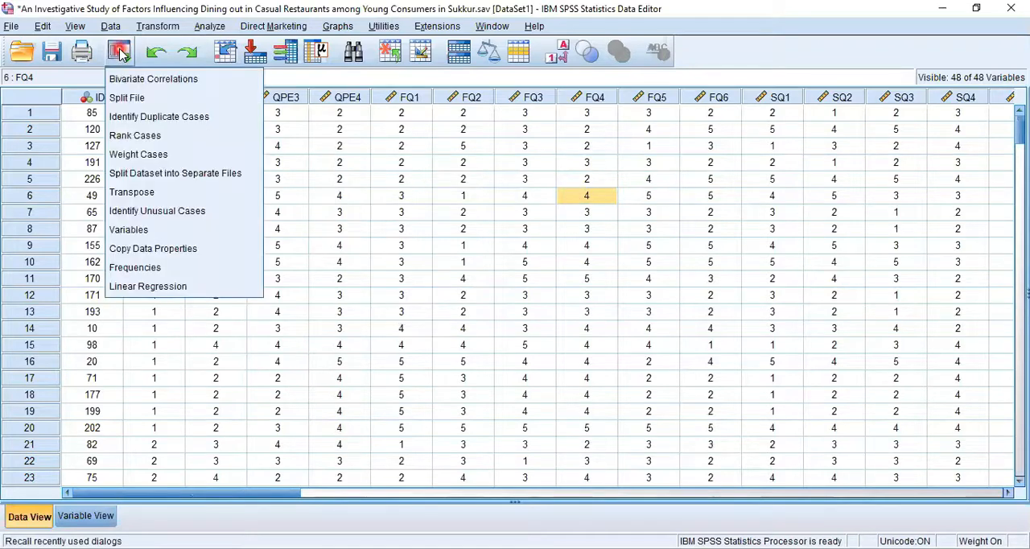
left_click(153, 229)
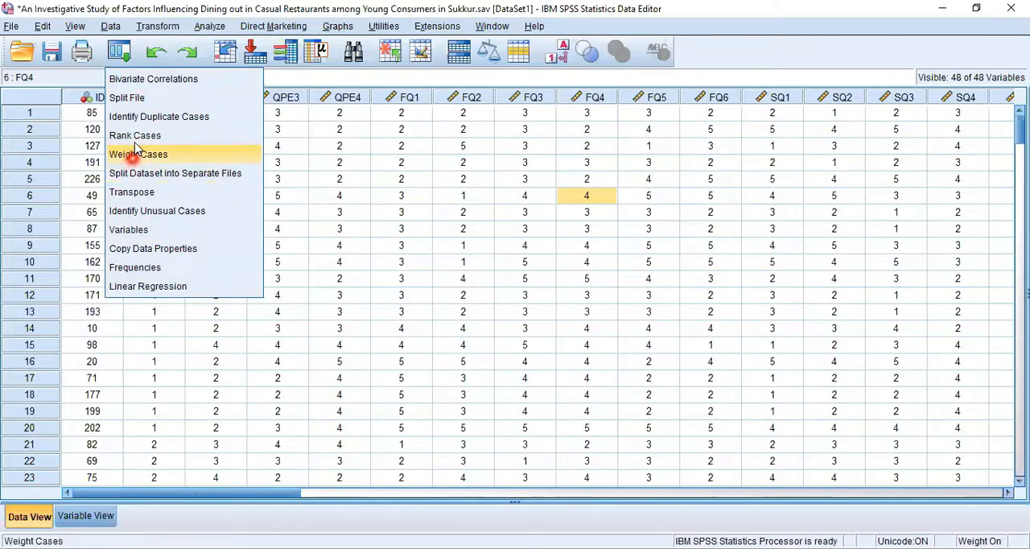
left_click(135, 100)
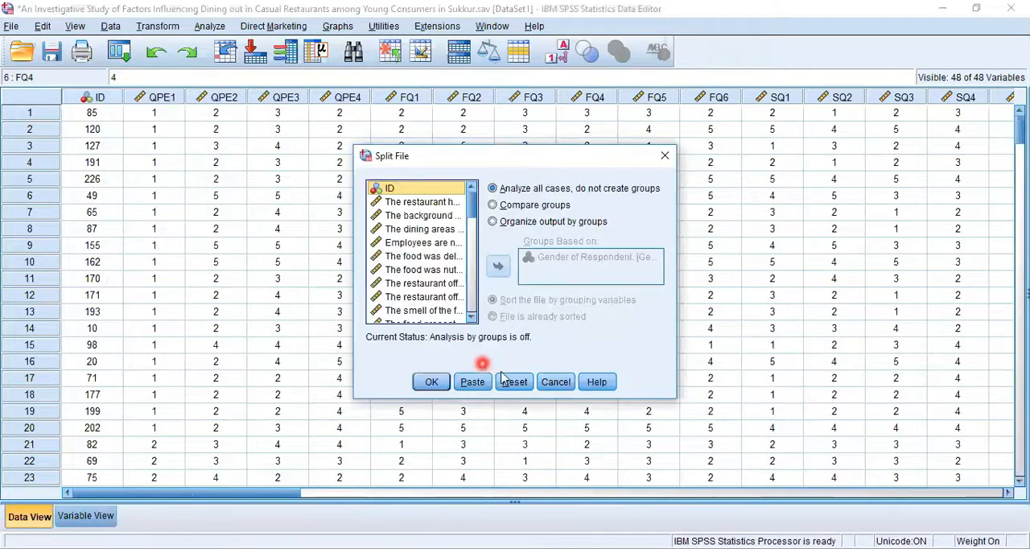
left_click(561, 386)
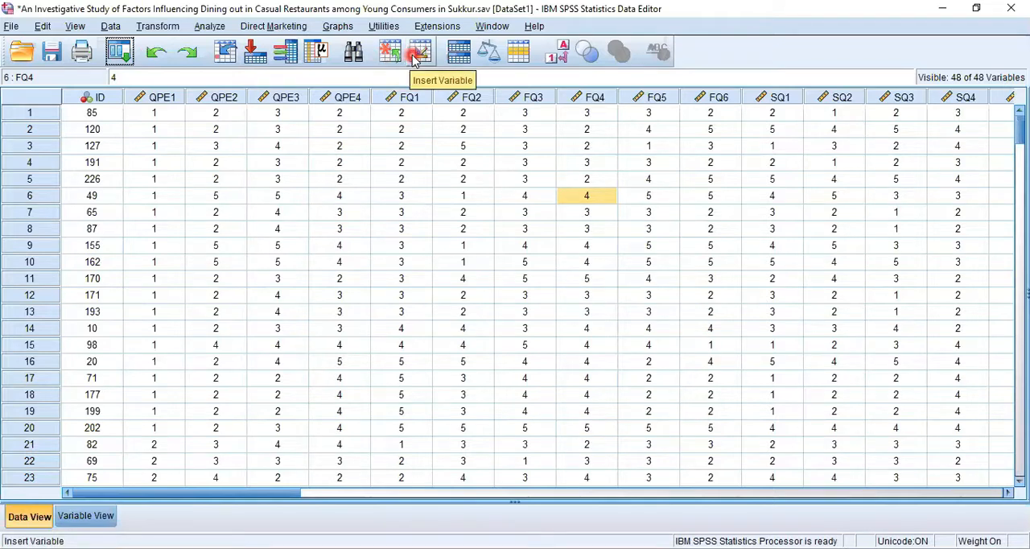
- Select the case rows 3, 5, 9 and 16 one at a time, followed by the QPE1, QPE2 and QPE4 variable columns
left_click(18, 147)
left_click(23, 178)
left_click(23, 246)
left_click(24, 361)
left_click(160, 96)
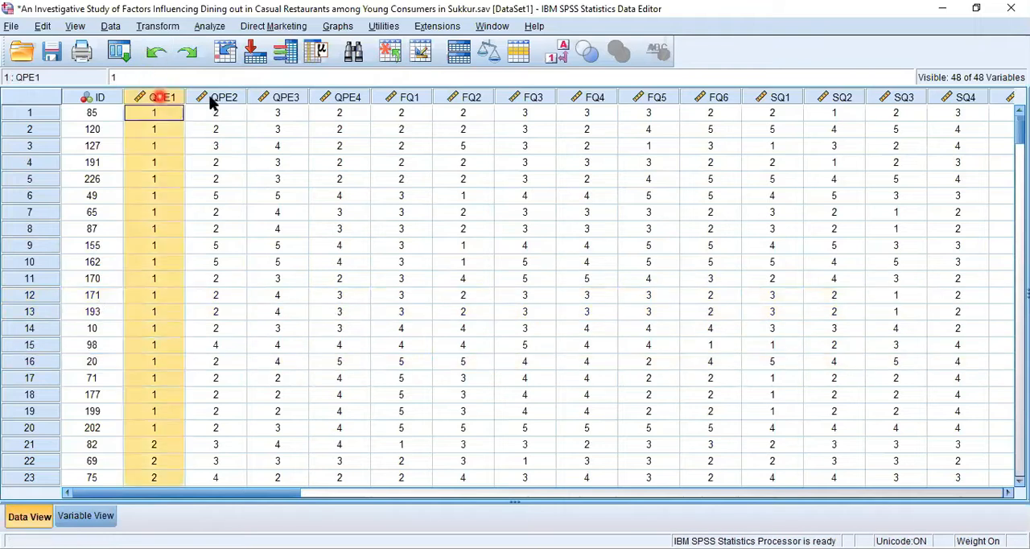
left_click(212, 101)
left_click(332, 97)
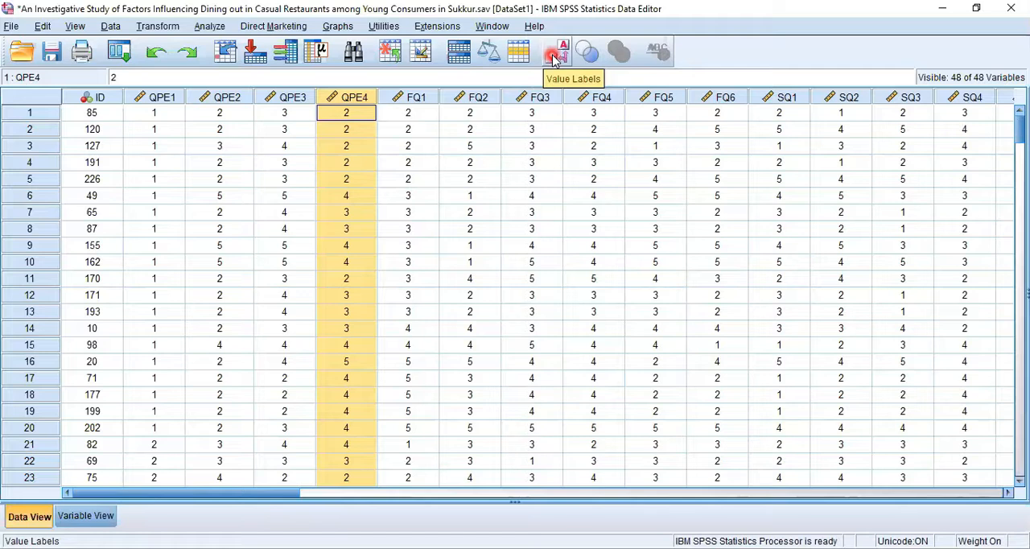
- Show the value labels in place of the numeric codes in the data, and switch back to the codes
left_click(554, 55)
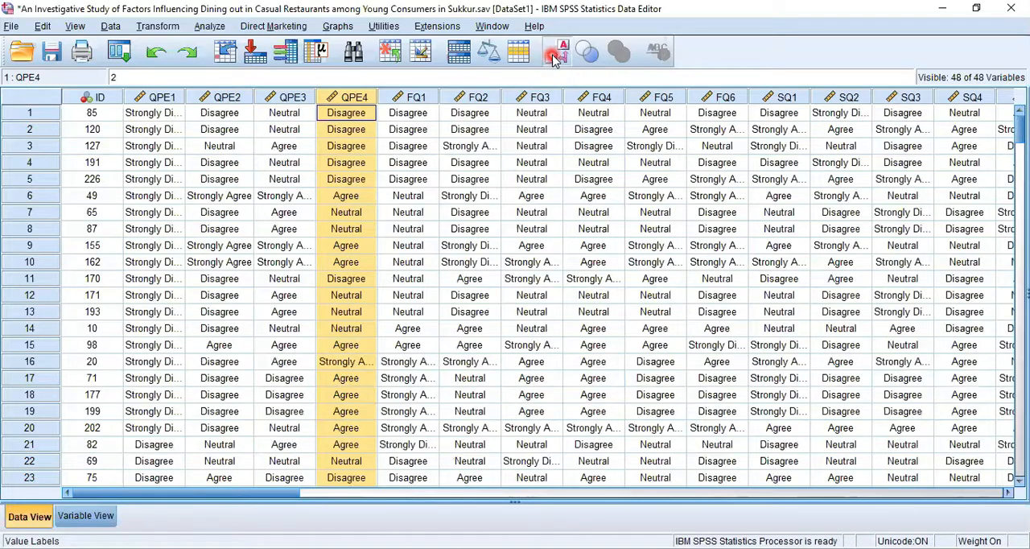
left_click(553, 56)
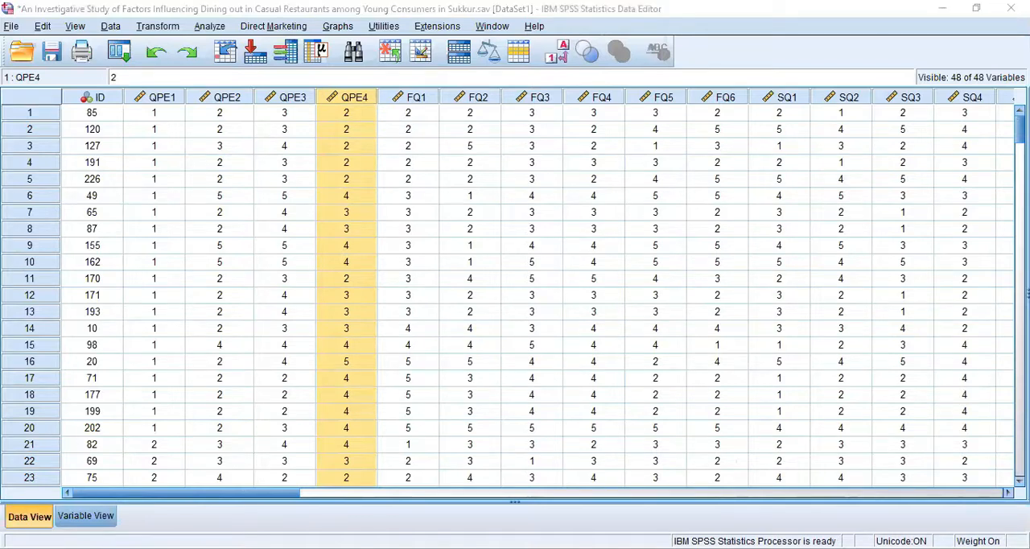
- View the available help resources once more and return to the dataset without opening one
left_click(535, 26)
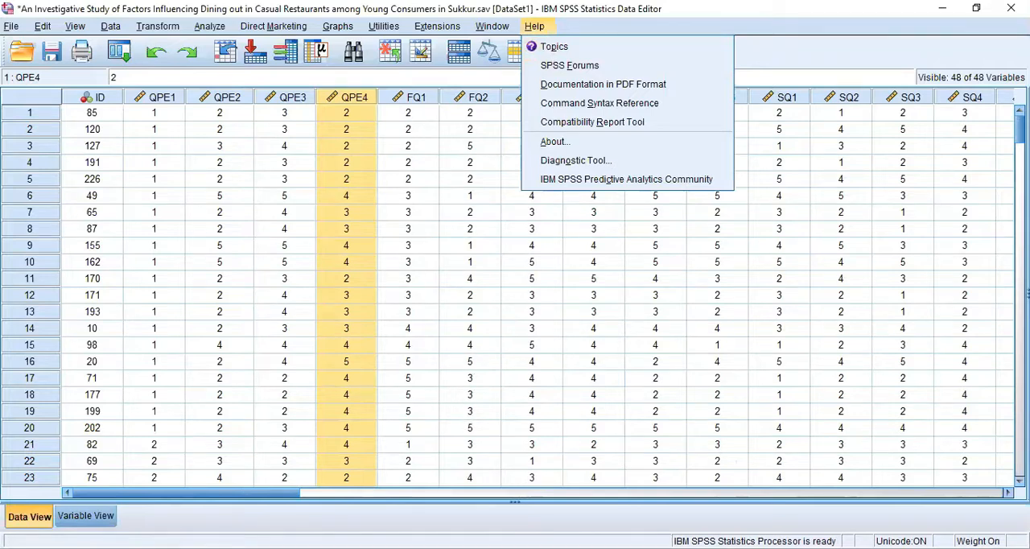
left_click(339, 343)
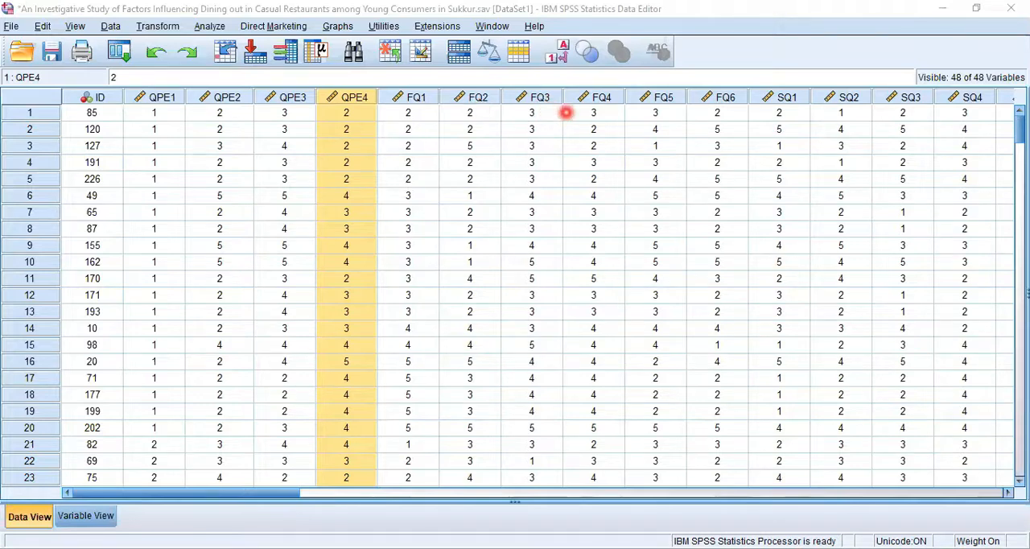
left_click(343, 215)
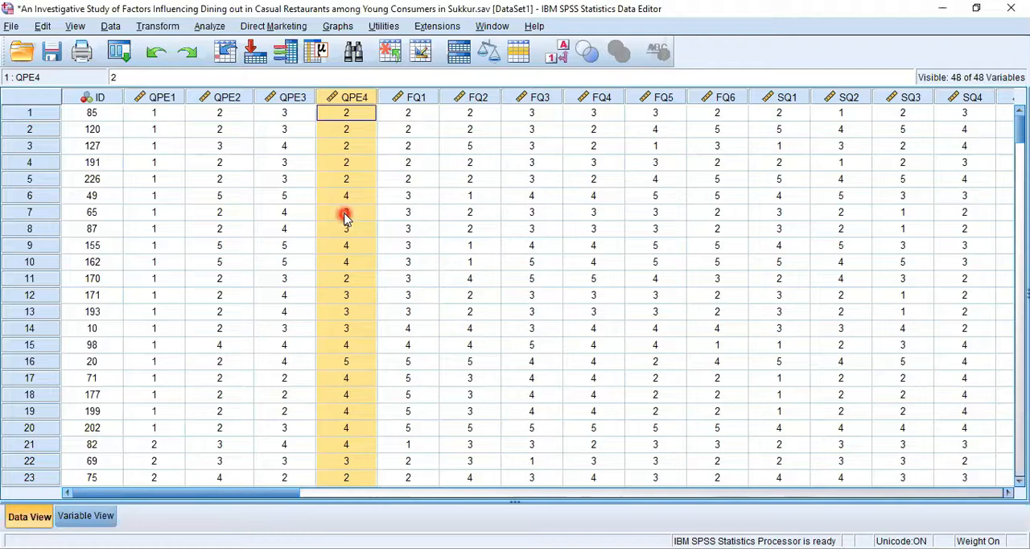